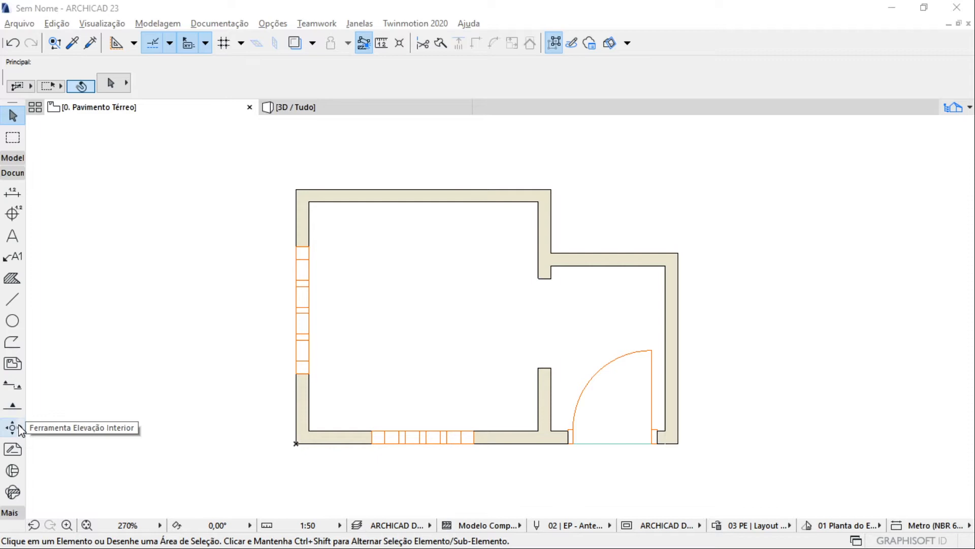
Activate the Section tool (Corte) and open its default settings.
scroll(101, 292, "down", 3)
scroll(126, 272, "up", 2)
scroll(126, 271, "up", 1)
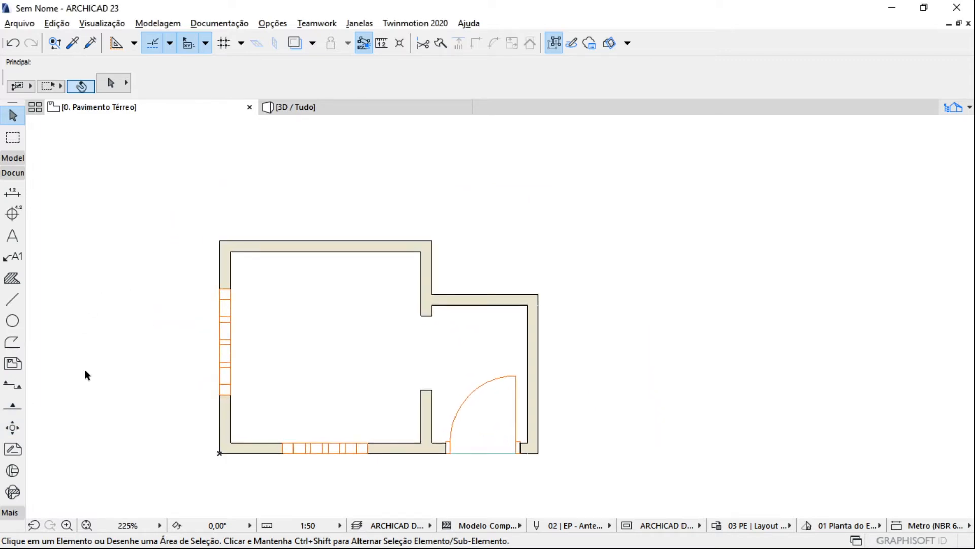
left_click(15, 386)
scroll(156, 340, "down", 2)
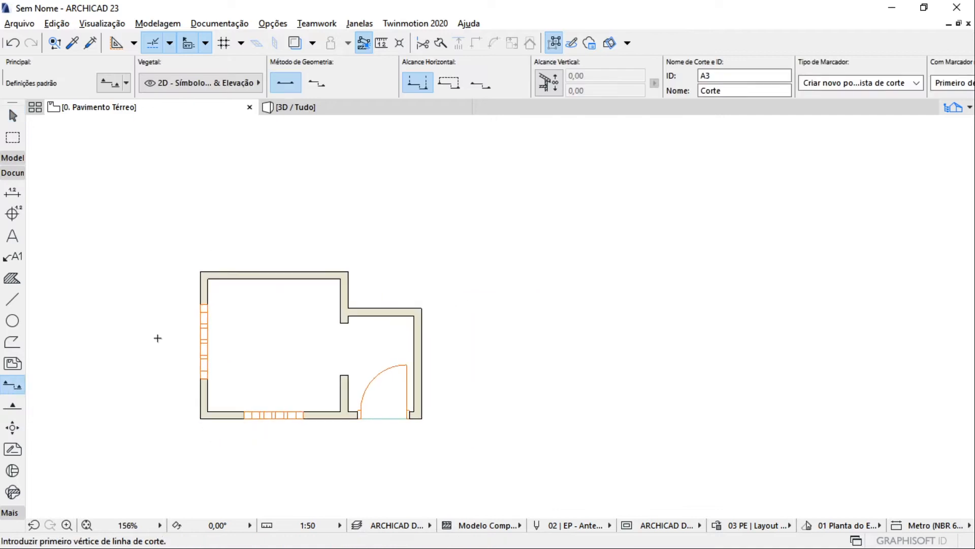
left_click(110, 86)
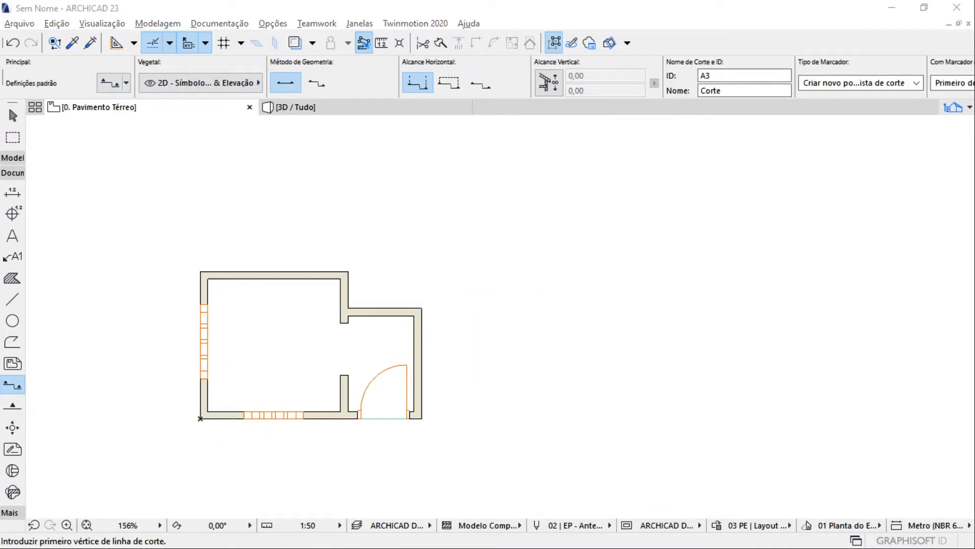
left_click_drag(74, 82, 222, 33)
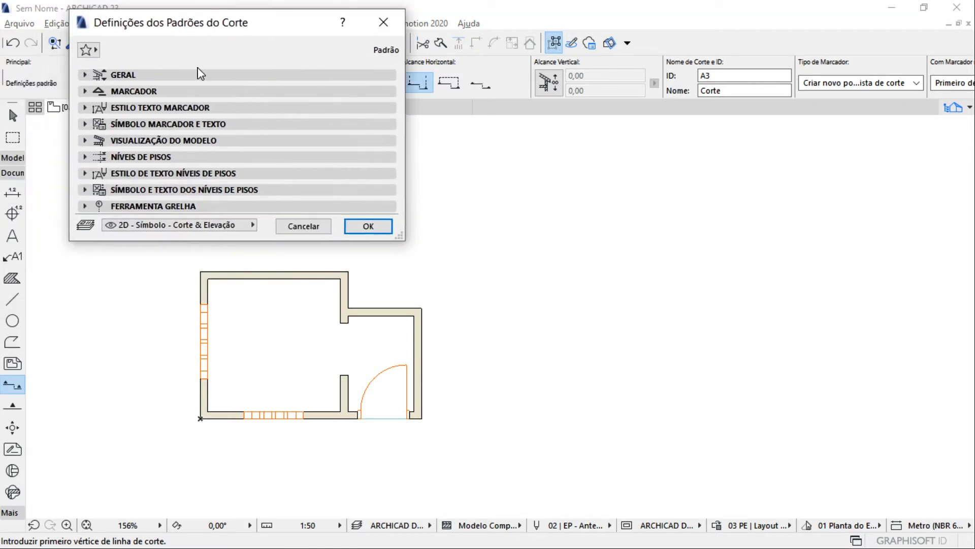
Set the reference ID (ID de Referência) to A in the general section defaults.
left_click(199, 75)
double_click(220, 96)
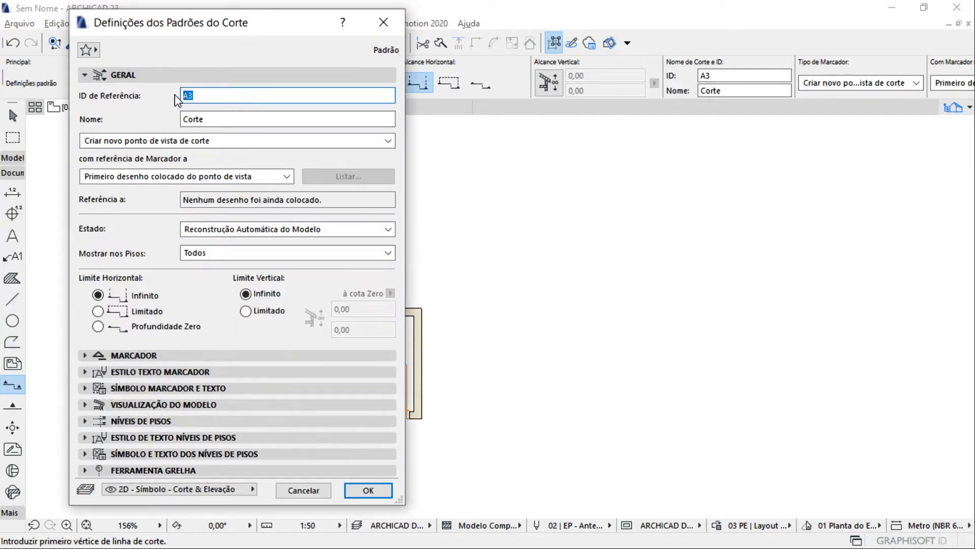
left_click(216, 95)
key("BackSpace")
left_click(218, 120)
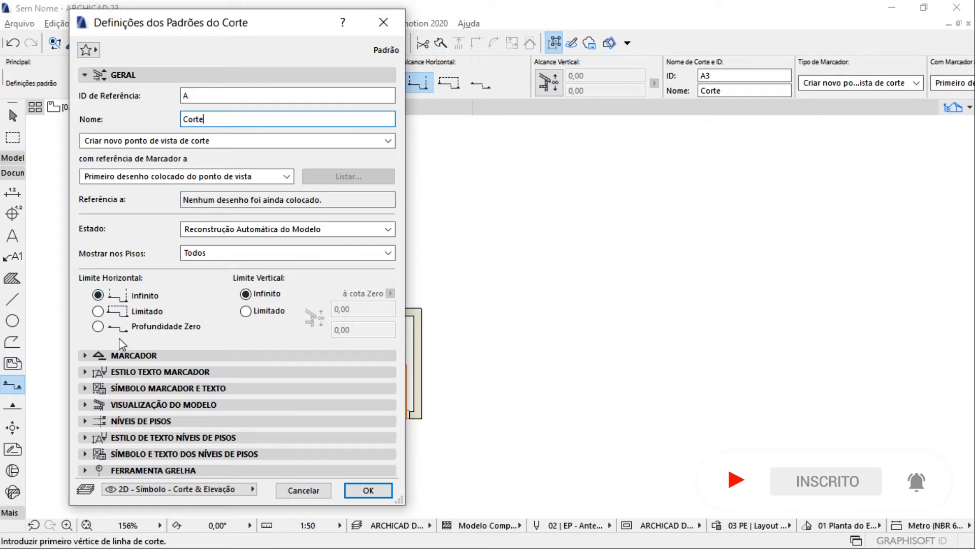
Review the section marker options and set the marker line type to Linha Tracejada 5:2.
left_click(125, 75)
left_click(142, 92)
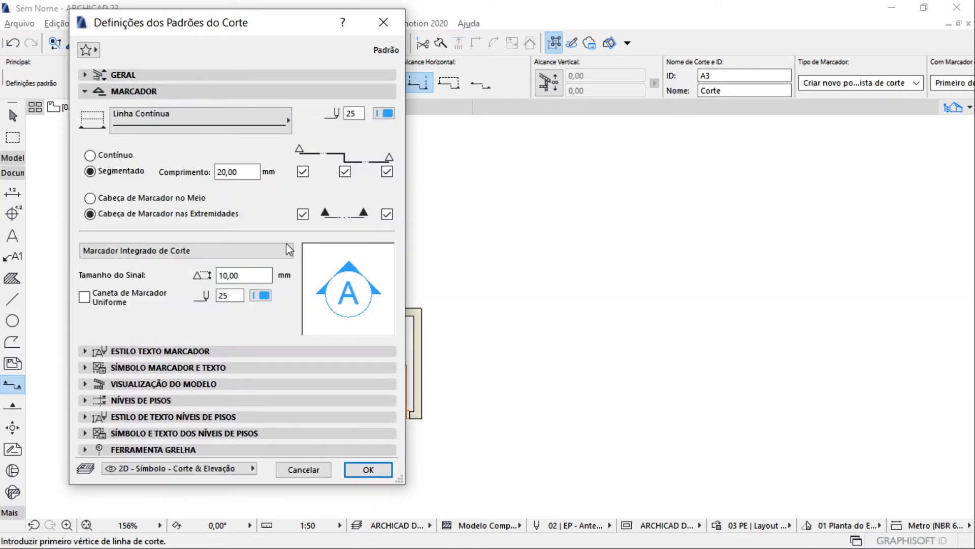
left_click(277, 250)
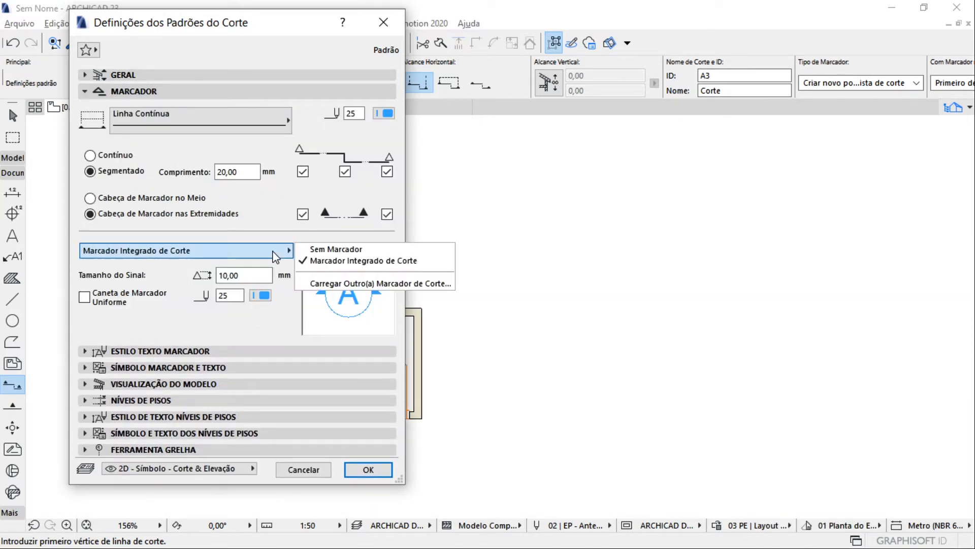
left_click(247, 342)
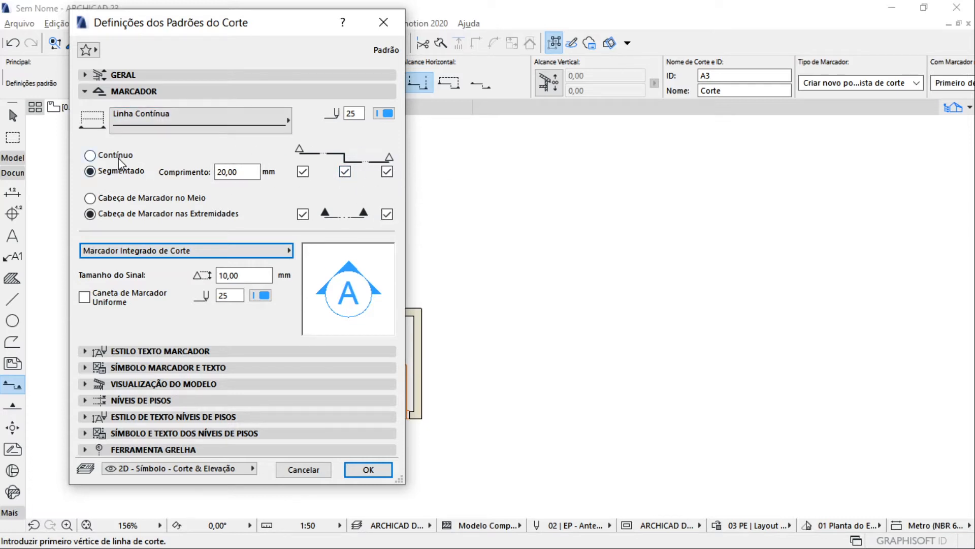
left_click(149, 121)
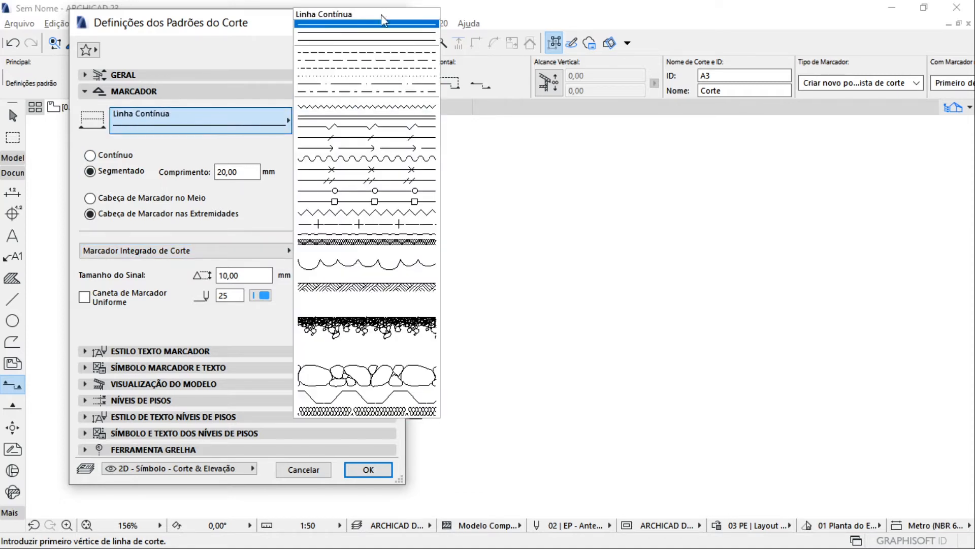
left_click(200, 144)
left_click(268, 116)
left_click(351, 68)
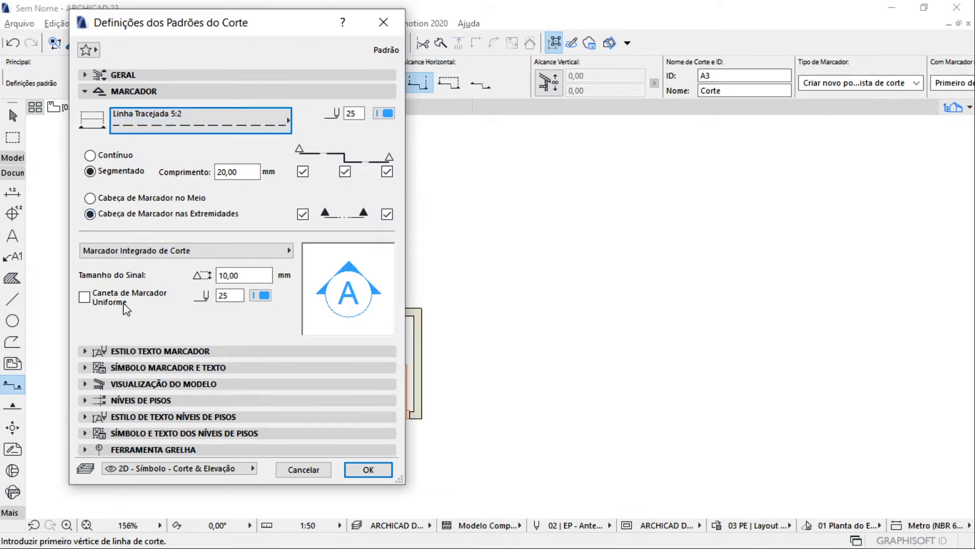
Examine the section marker's text style, symbol geometry, marker text, text override and 2D representation settings.
left_click(152, 351)
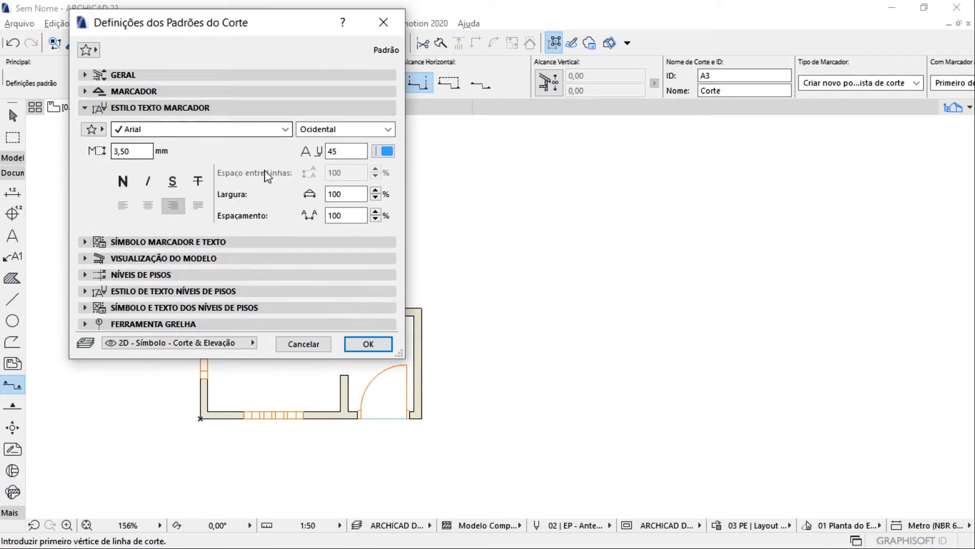
left_click(199, 107)
left_click(172, 125)
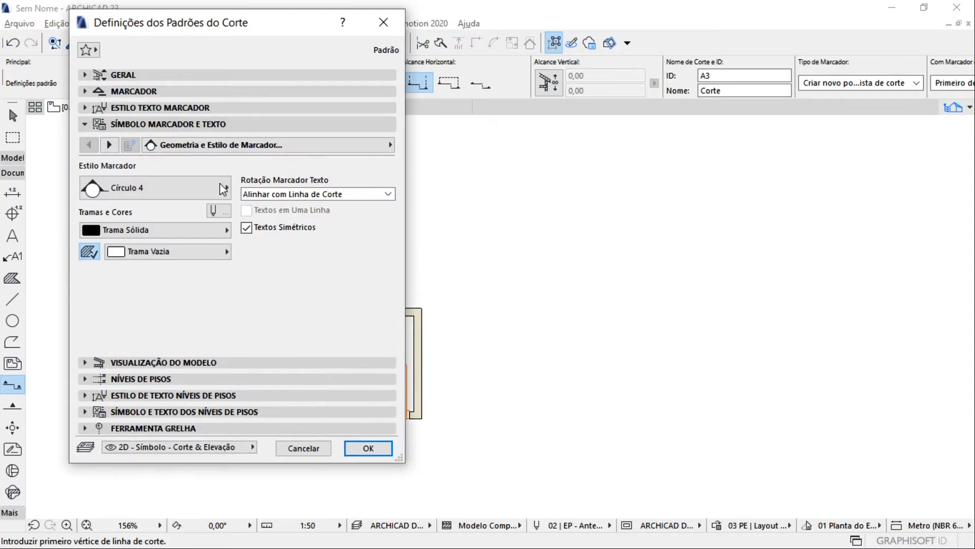
left_click(172, 189)
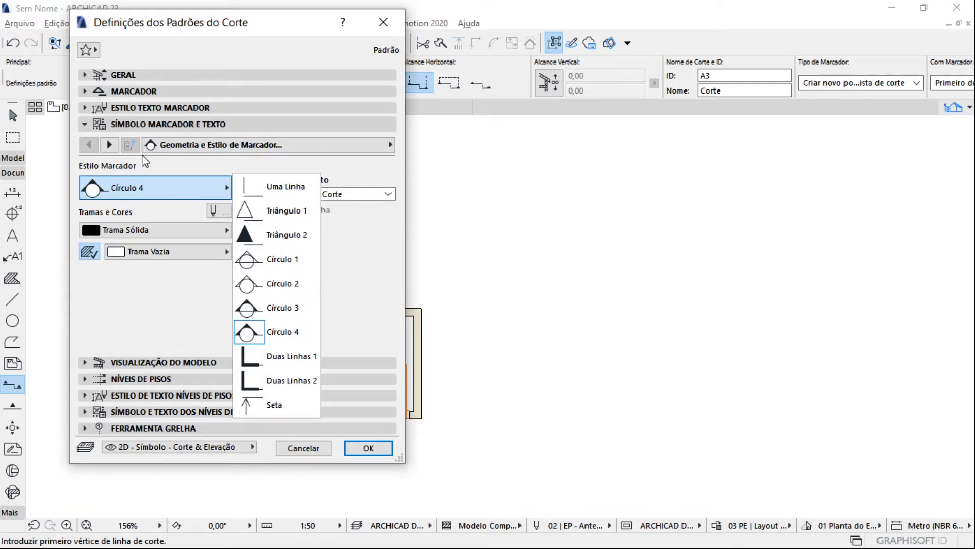
left_click(109, 146)
left_click(110, 145)
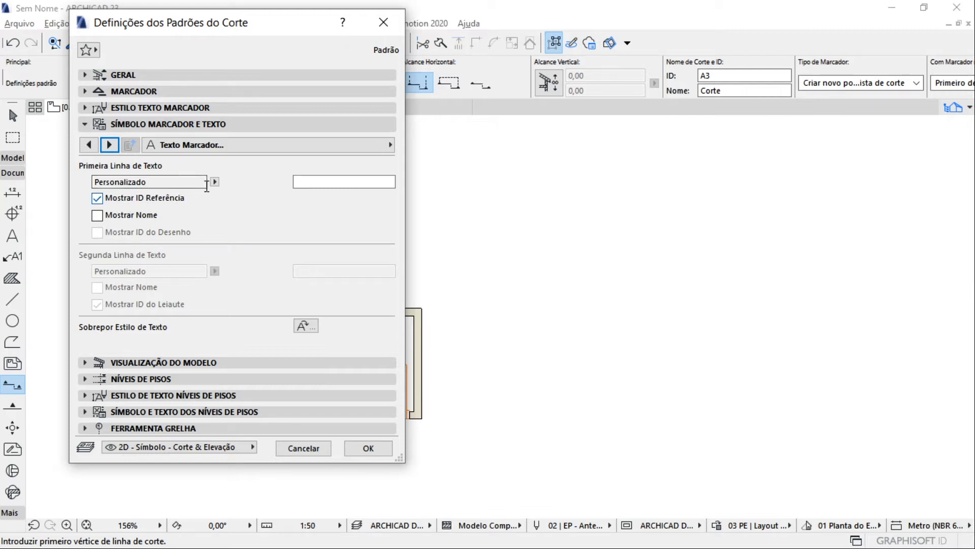
left_click(171, 77)
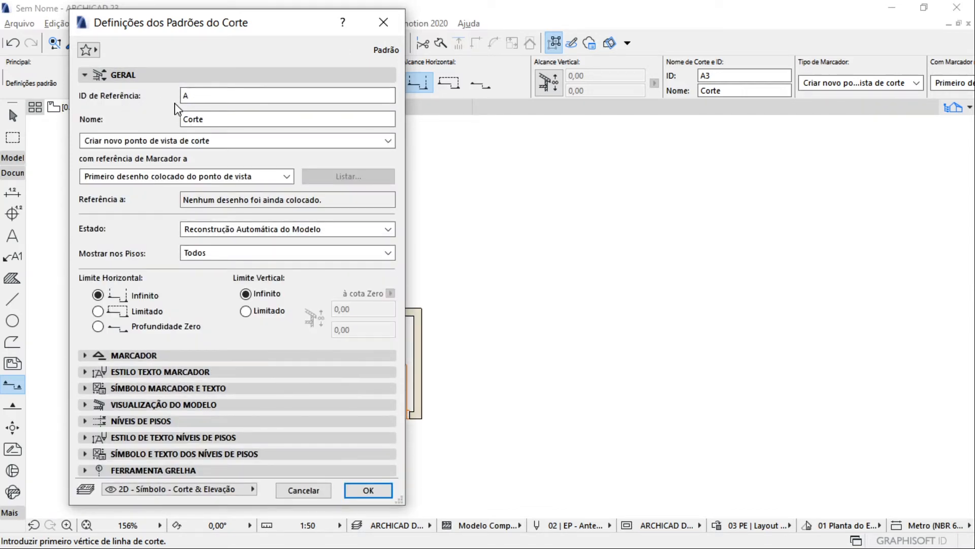
left_click(139, 388)
left_click(109, 145)
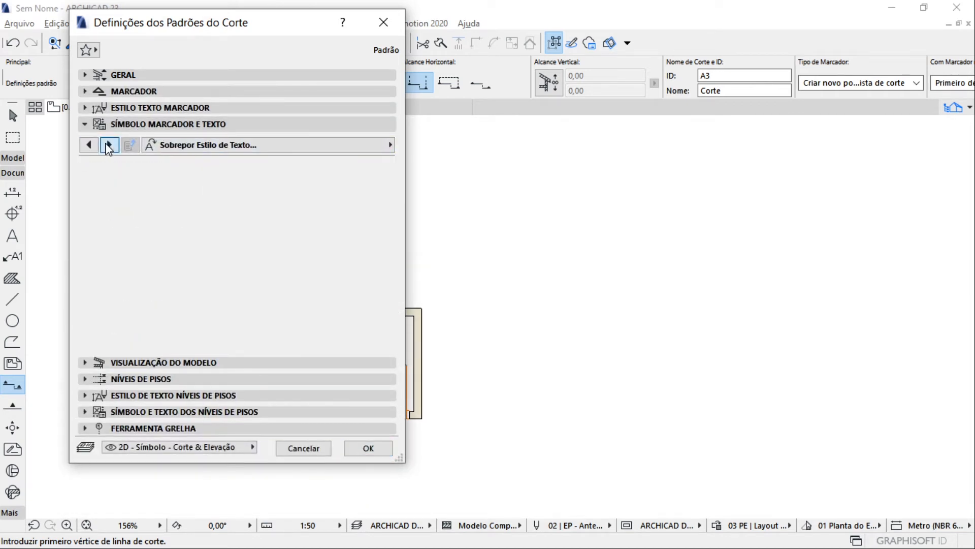
left_click(109, 145)
left_click(88, 144)
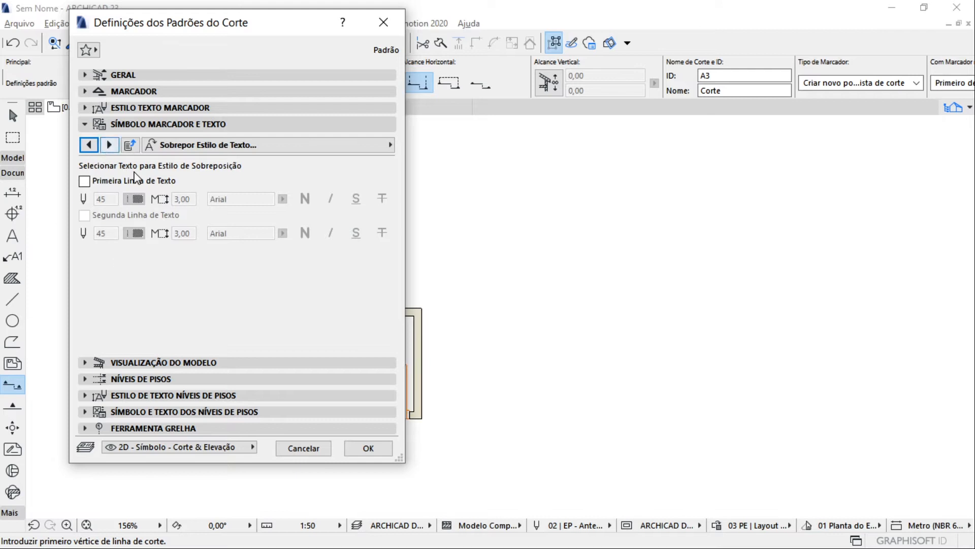
left_click(105, 145)
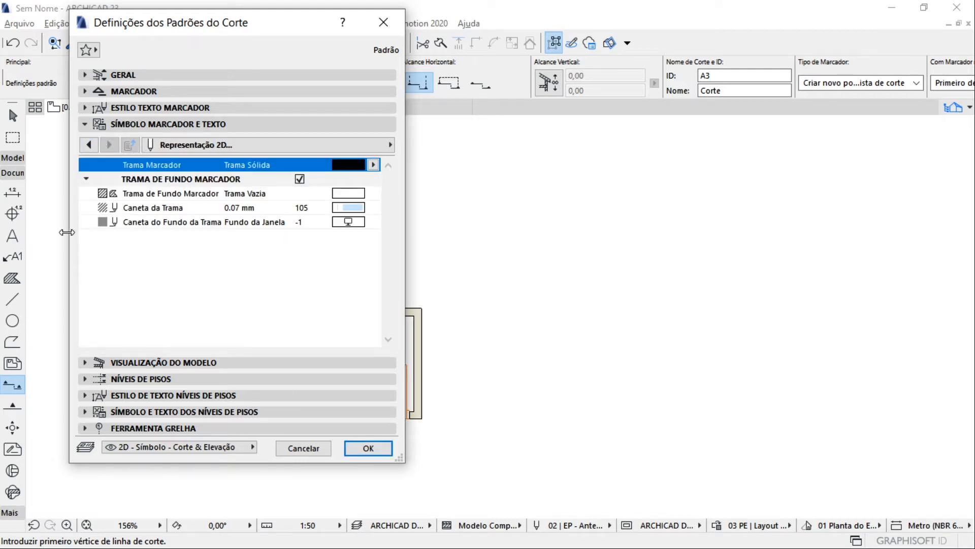
Examine the section's model display settings, including Sombra do Sol and Transparência.
left_click(134, 363)
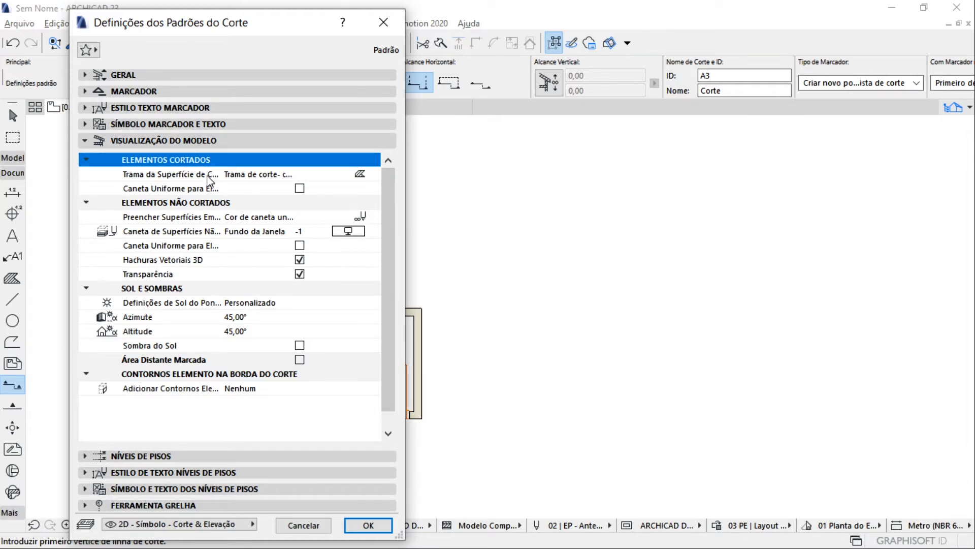
left_click(151, 351)
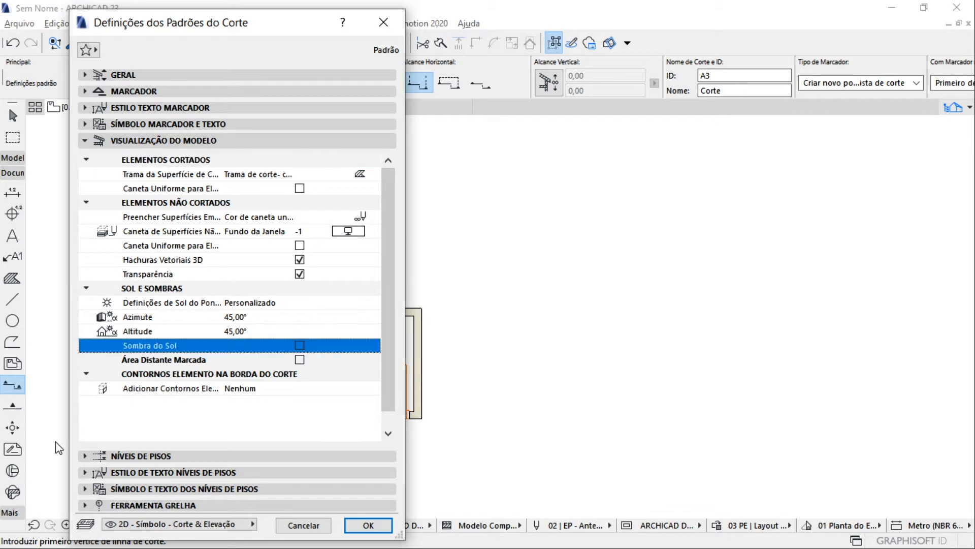
left_click(155, 275)
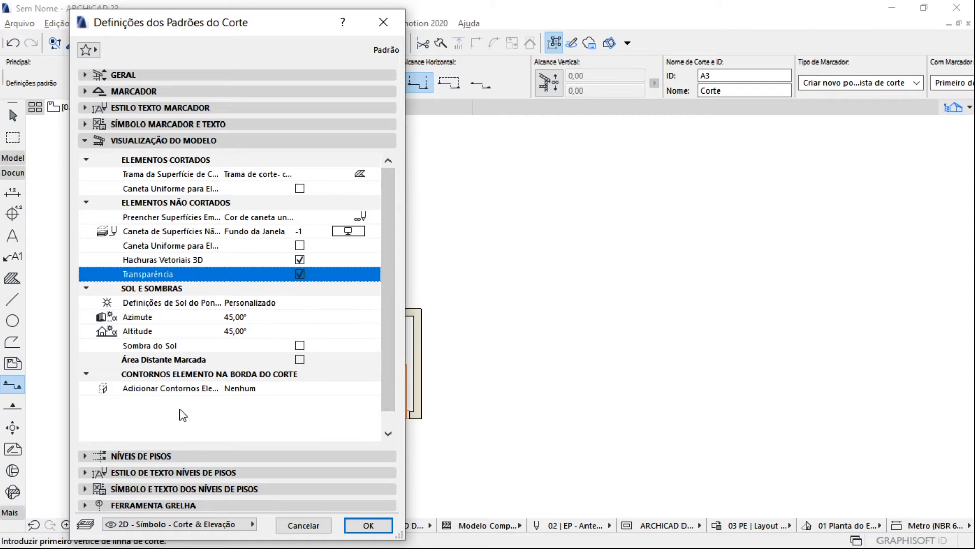
left_click(116, 144)
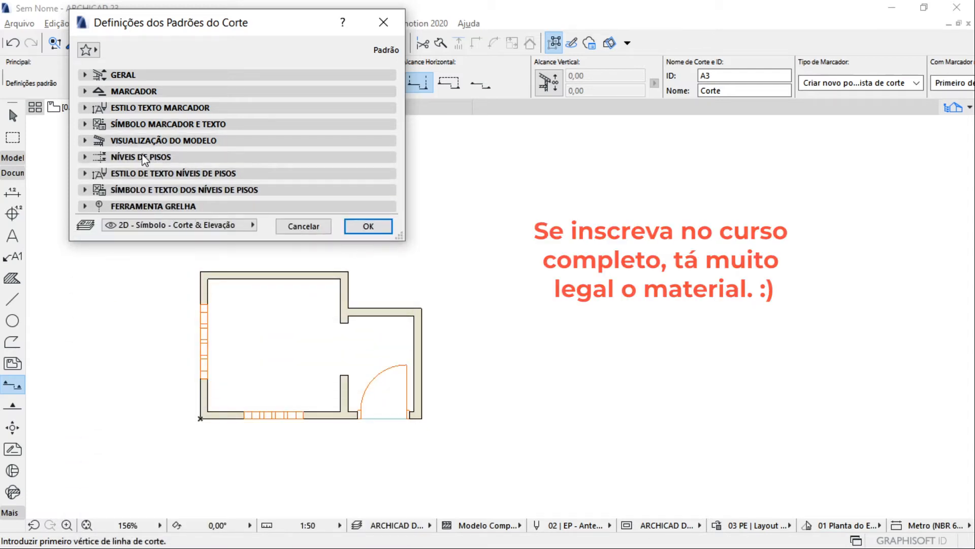
Examine the story level line, text and symbol settings plus the grid settings, and close the section defaults without applying changes.
left_click(206, 157)
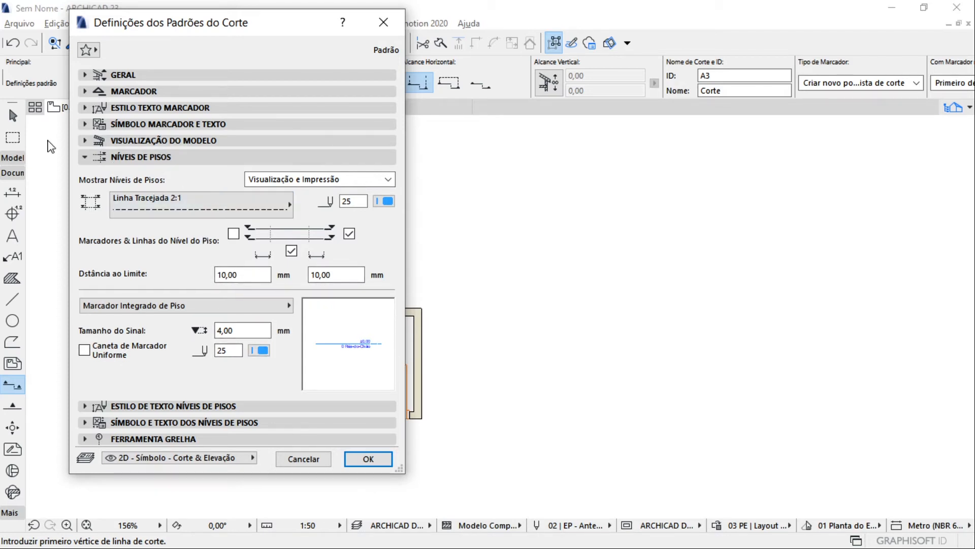
left_click(134, 158)
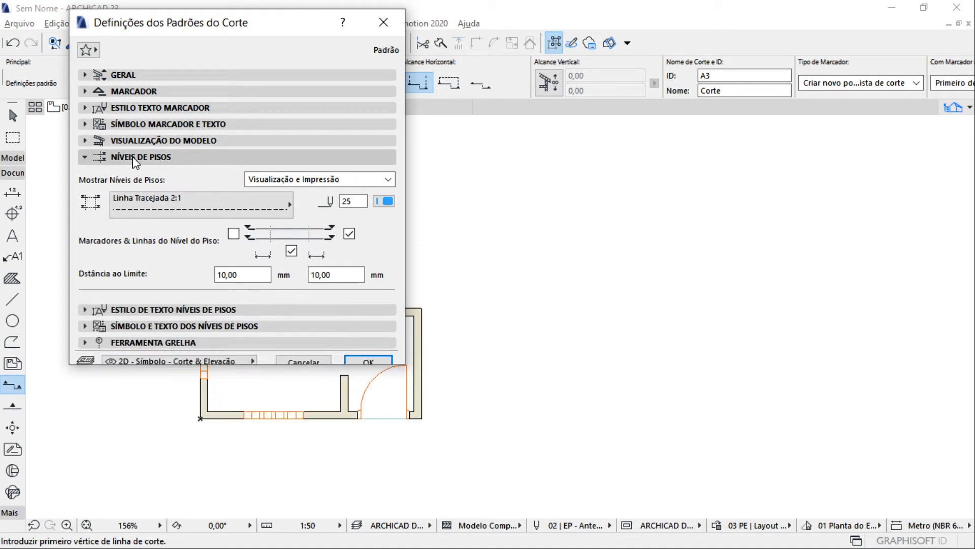
left_click(137, 173)
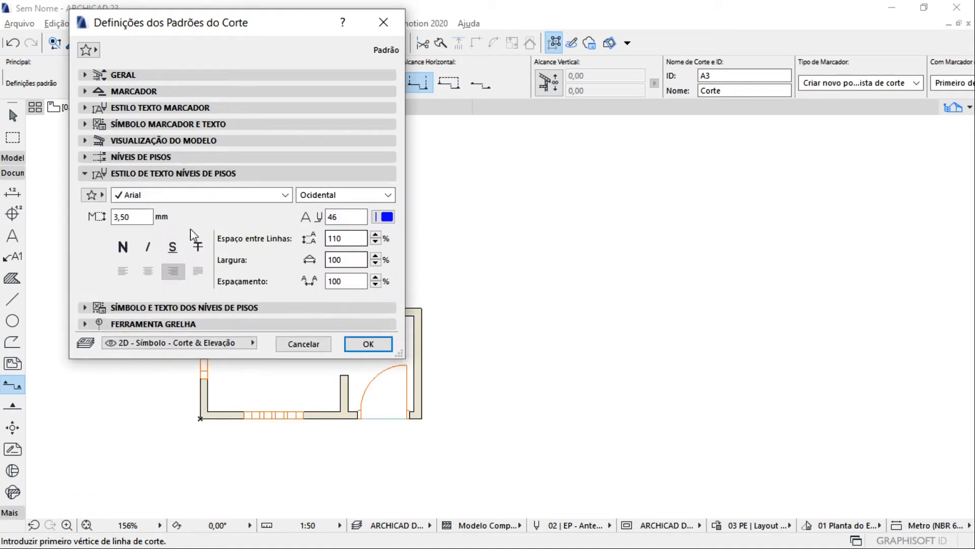
left_click(201, 173)
left_click(203, 191)
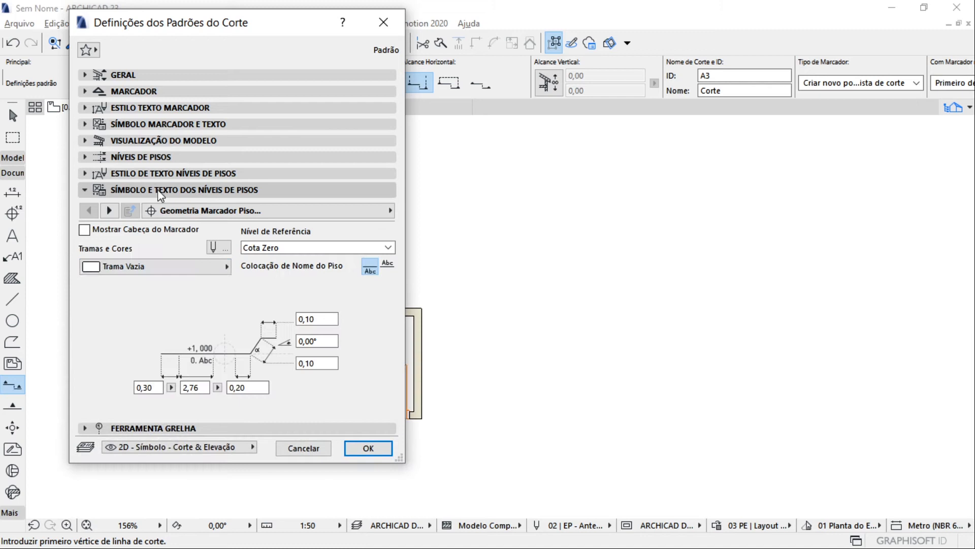
left_click(109, 210)
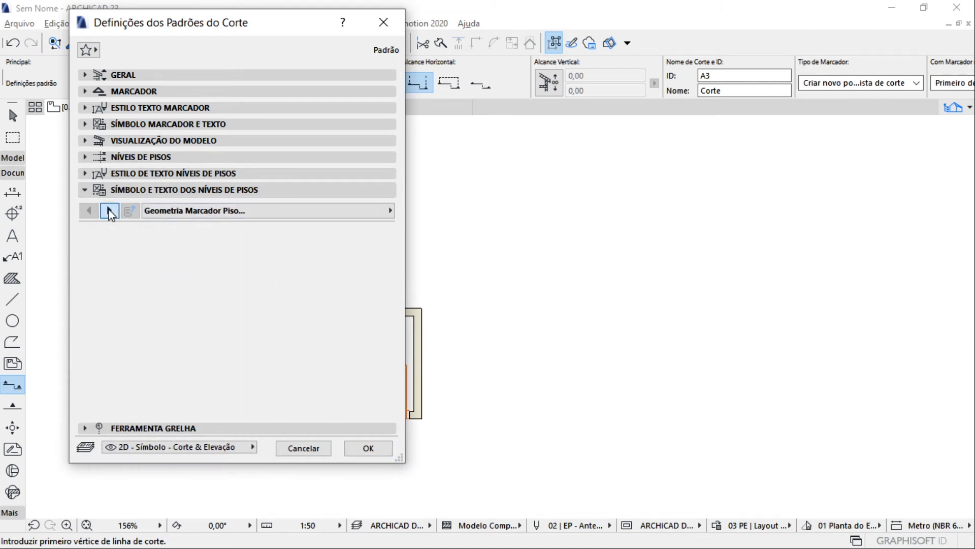
left_click(109, 211)
left_click(88, 209)
left_click(89, 210)
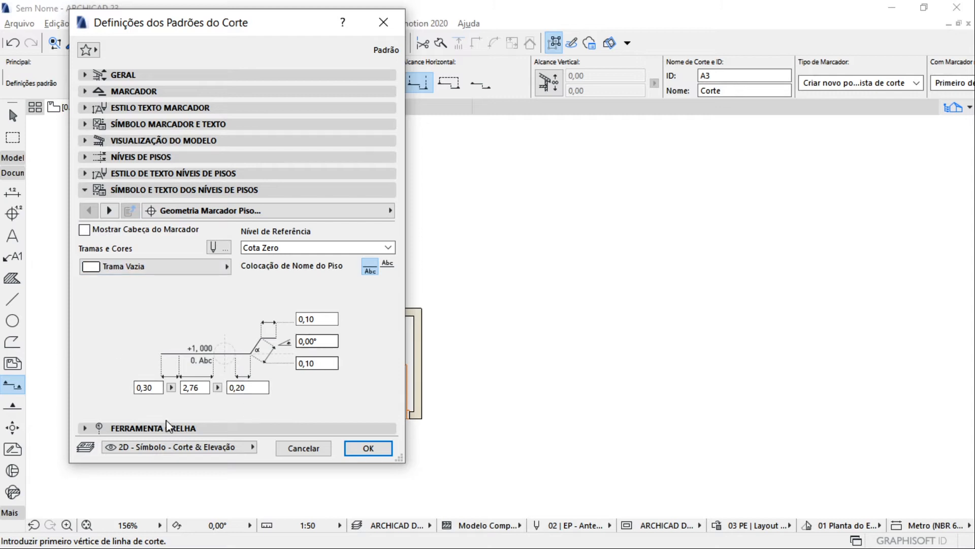
left_click(116, 191)
left_click(117, 205)
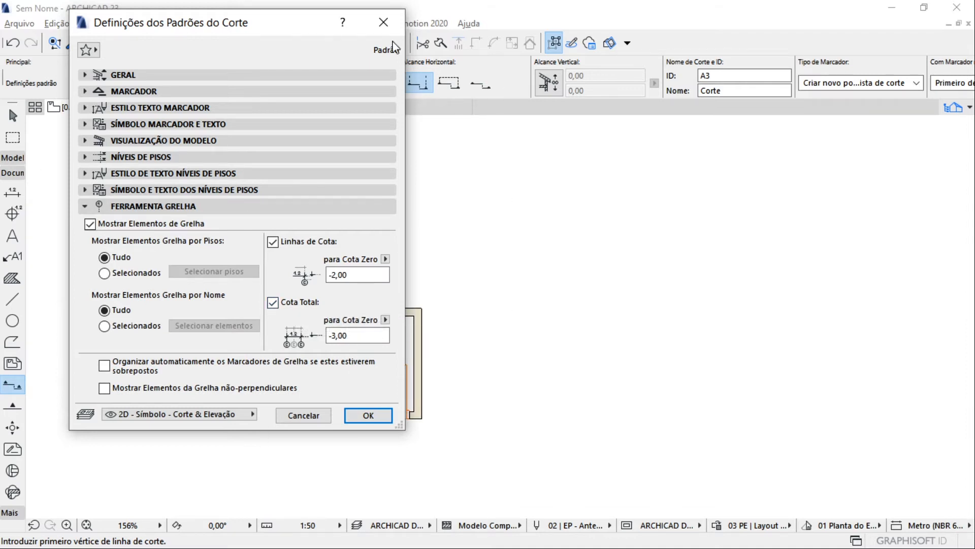
left_click(383, 22)
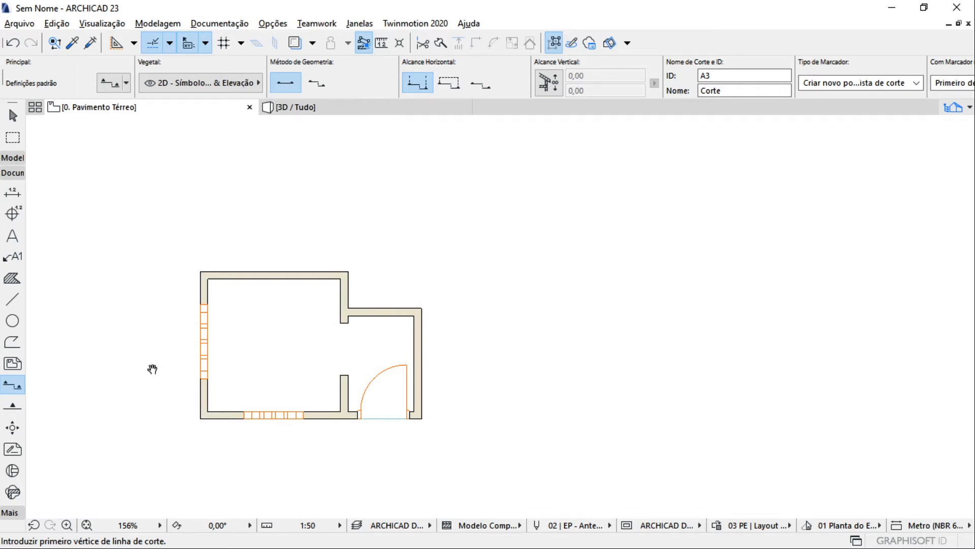
Draw a horizontal section line across the whole floor plan, through the left-wall window and both rooms, looking toward the entrance door side.
middle_click_drag(150, 366, 214, 337)
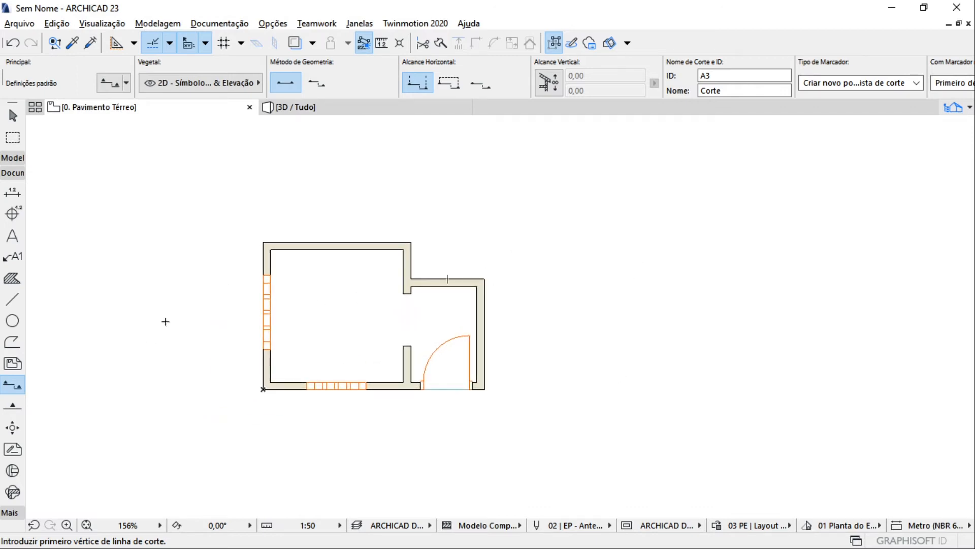
left_click(165, 321)
left_click(615, 321)
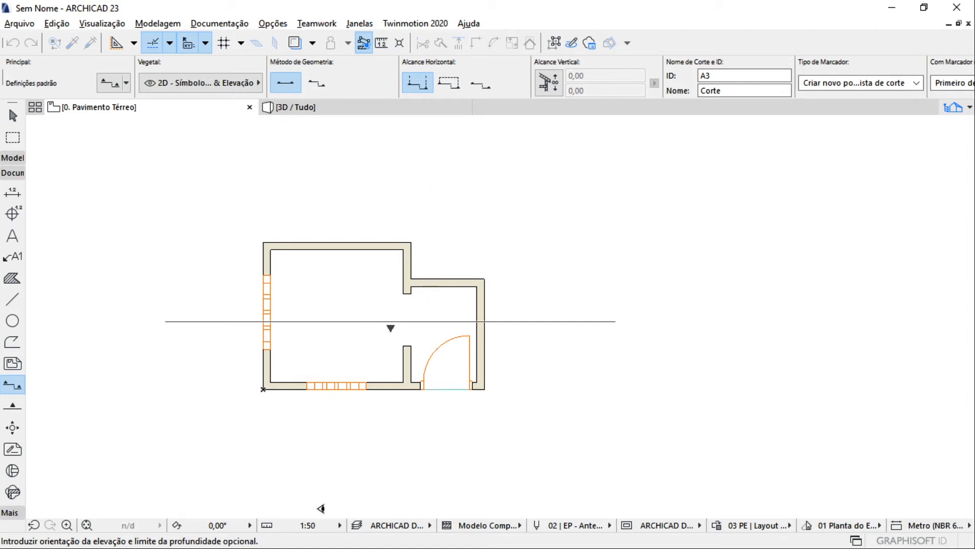
left_click(355, 471)
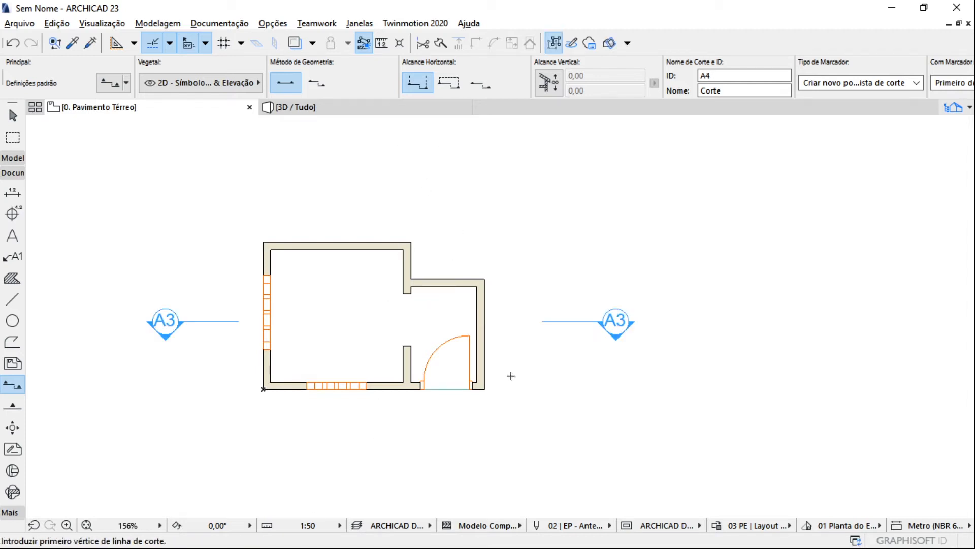
key("Escape")
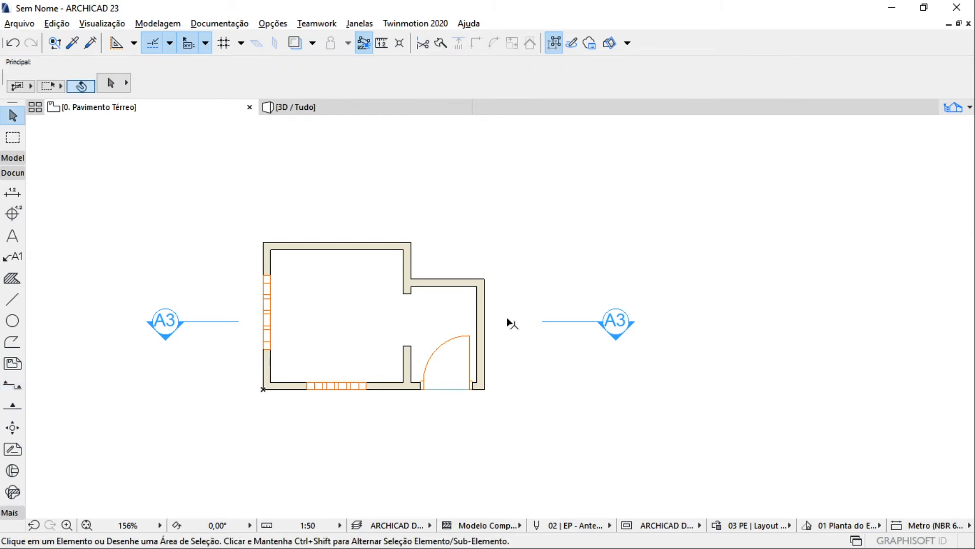
Open the A3 Corte section view of the newly placed section line.
middle_click_drag(348, 296, 289, 253)
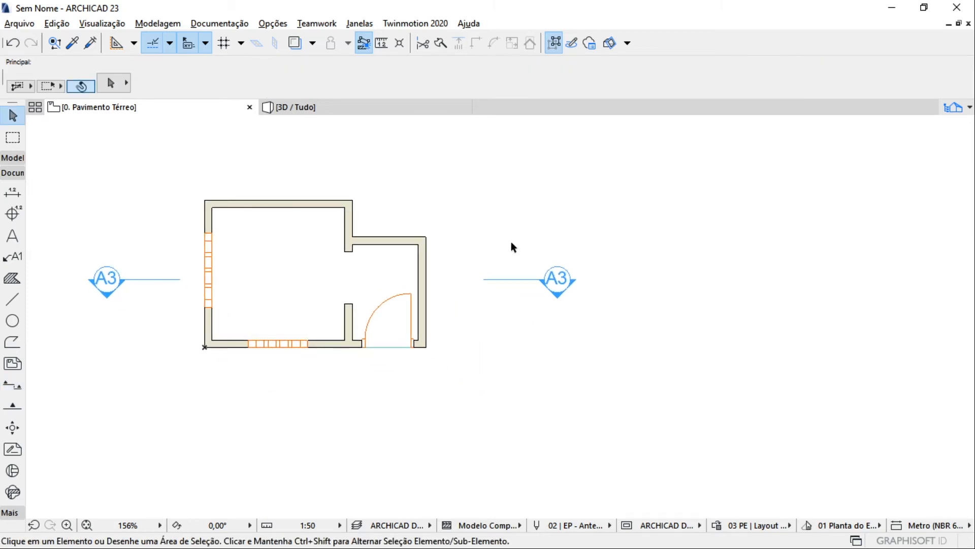
left_click(562, 279)
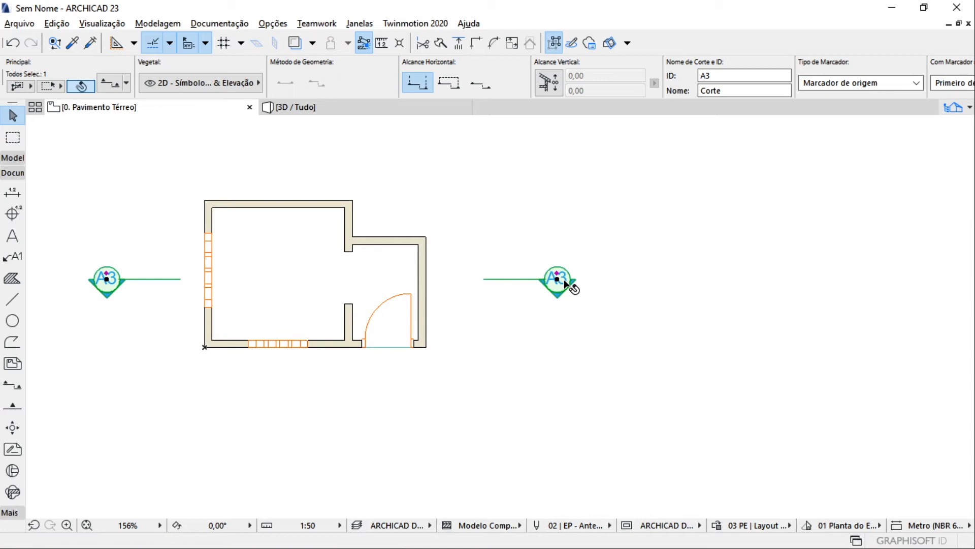
right_click(563, 280)
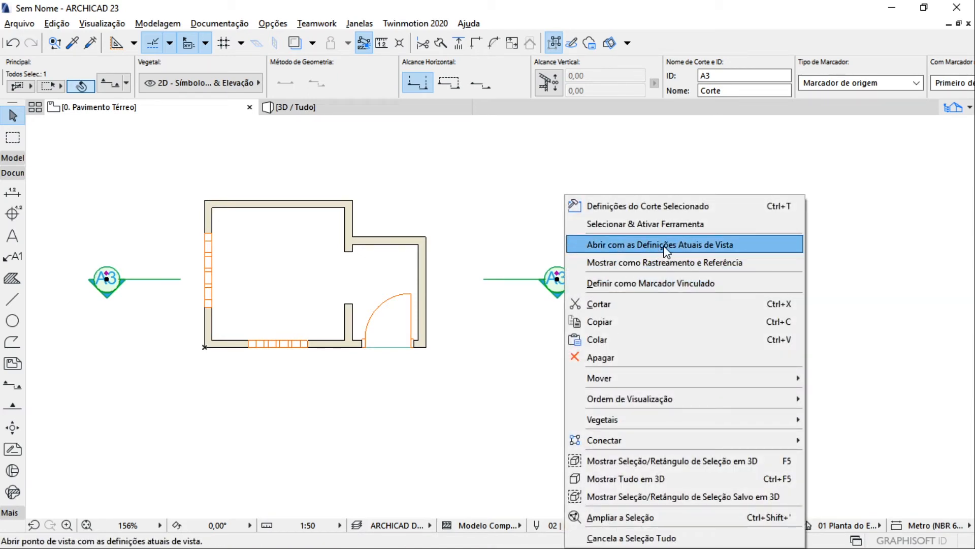
left_click(527, 187)
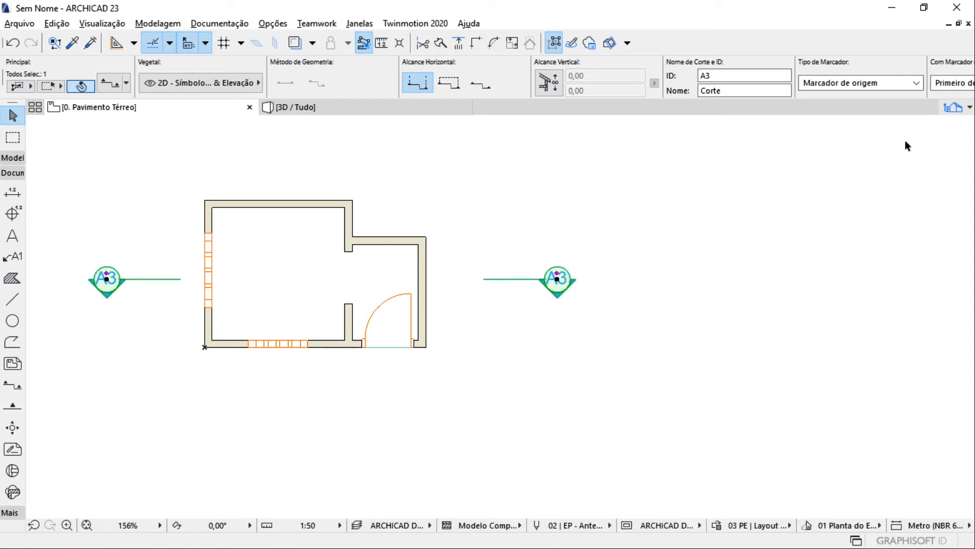
left_click(966, 112)
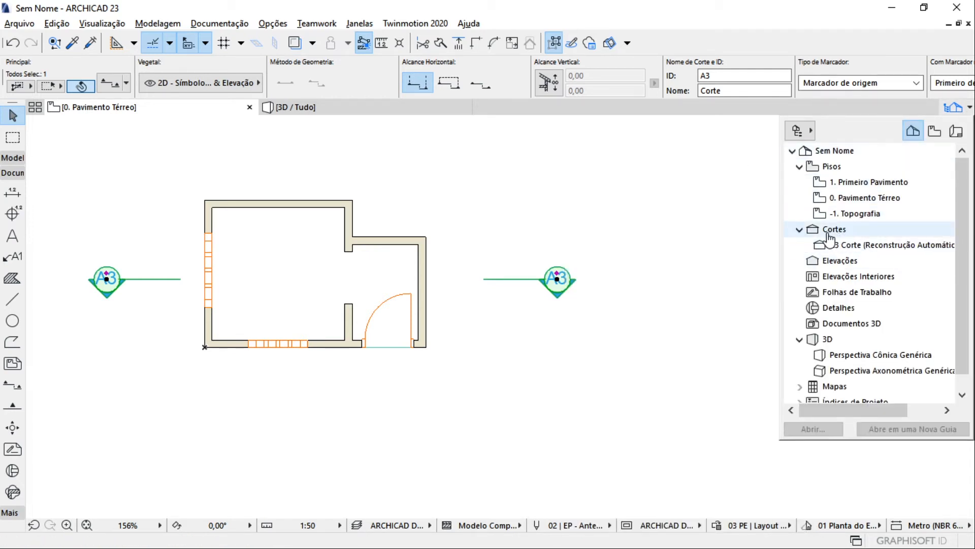
double_click(898, 247)
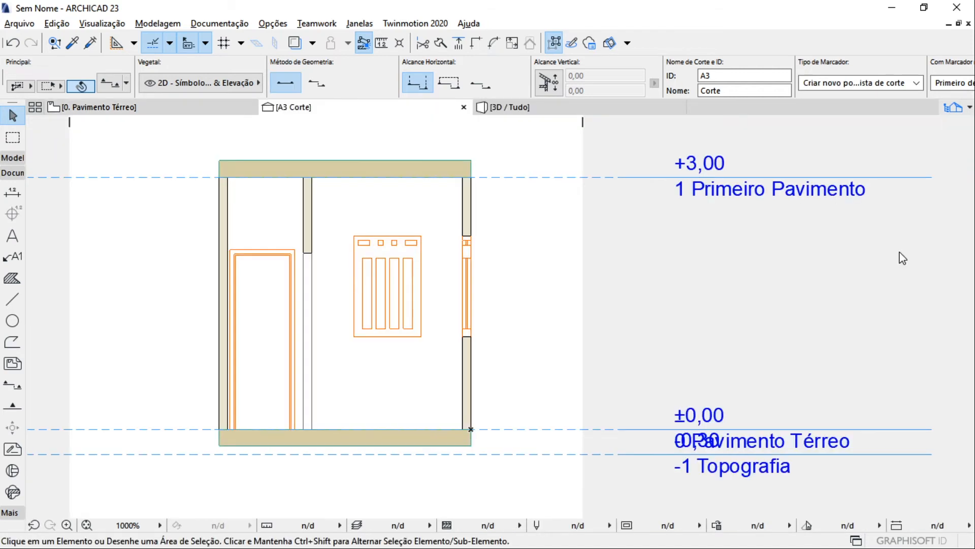
Examine the section view's cut walls, slabs, door, window and story levels, checking the upper slab.
scroll(315, 461, "up", 3)
left_click(326, 410)
scroll(327, 409, "down", 3)
left_click(456, 131)
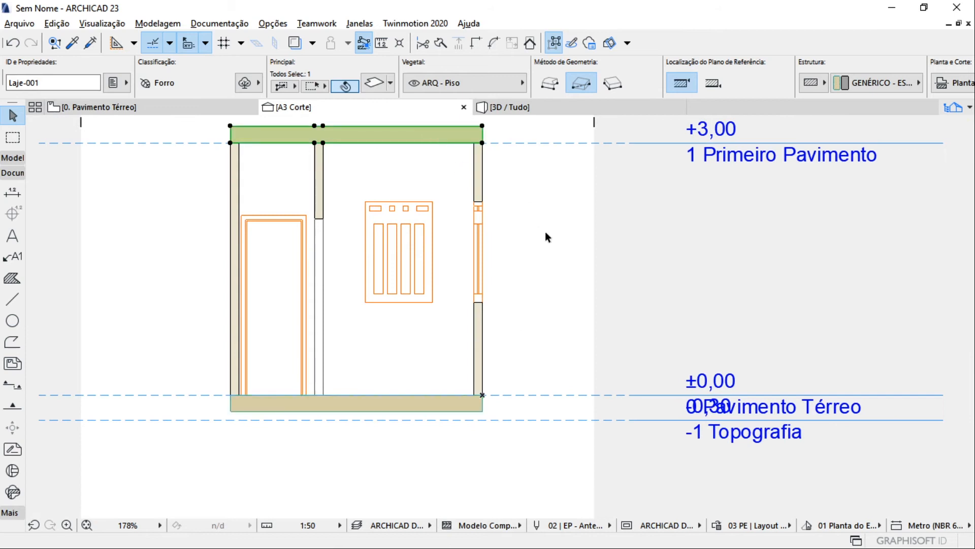
left_click(537, 232)
scroll(257, 255, "up", 1)
scroll(374, 234, "down", 2)
middle_click_drag(372, 237, 387, 427)
middle_click_drag(296, 297, 257, 179)
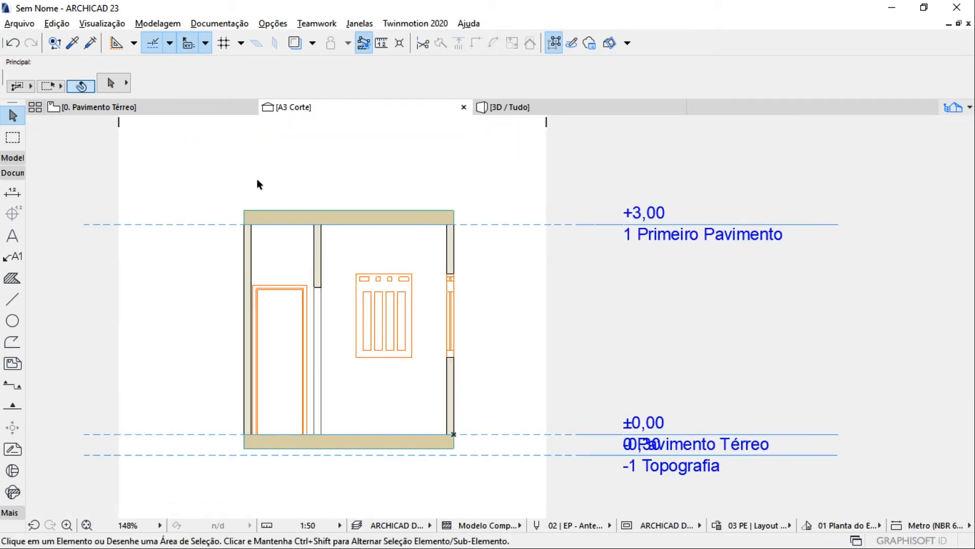
Draw a horizontal elevation line on the ground floor plan, outside the entrance wall and looking toward the building.
left_click(155, 108)
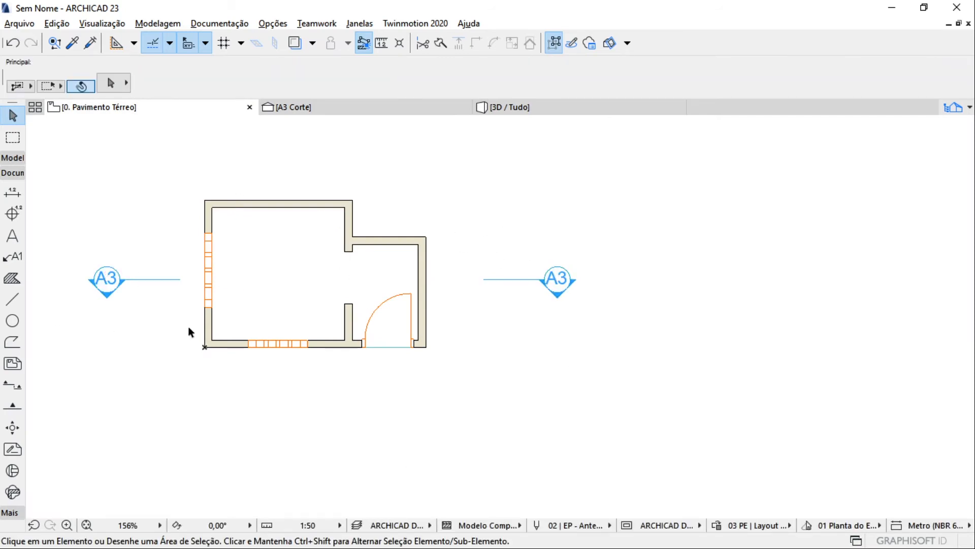
middle_click_drag(43, 419, 194, 439)
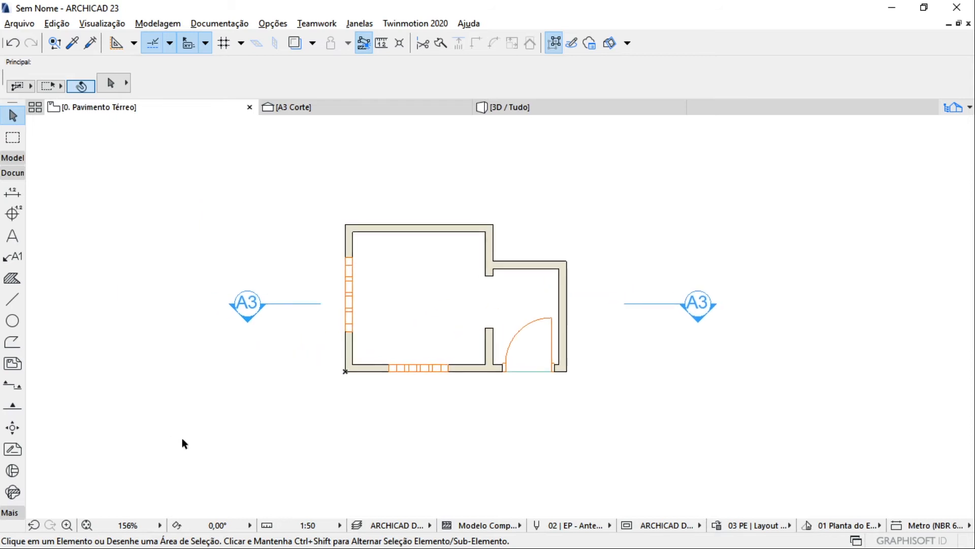
left_click(12, 405)
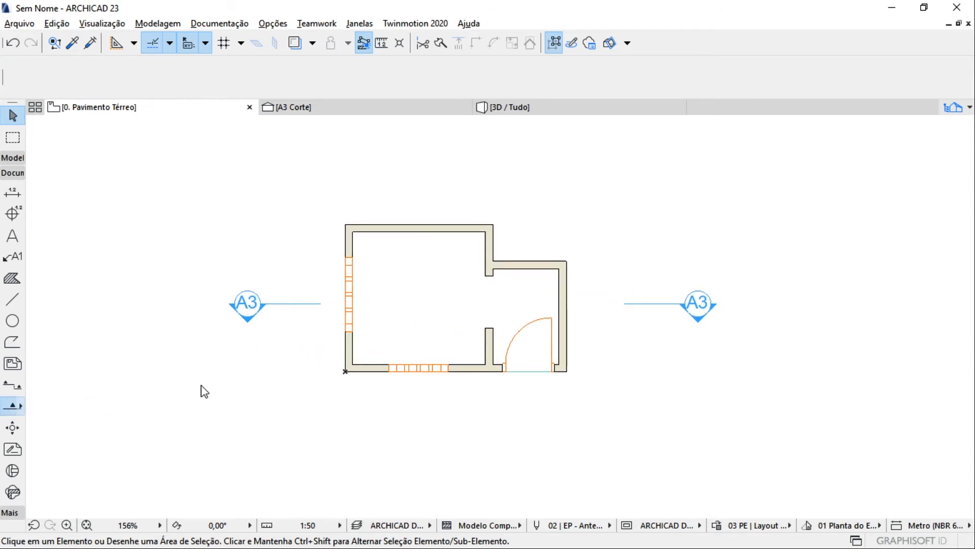
scroll(206, 391, "down", 2)
scroll(205, 391, "right", 2)
left_click(199, 404)
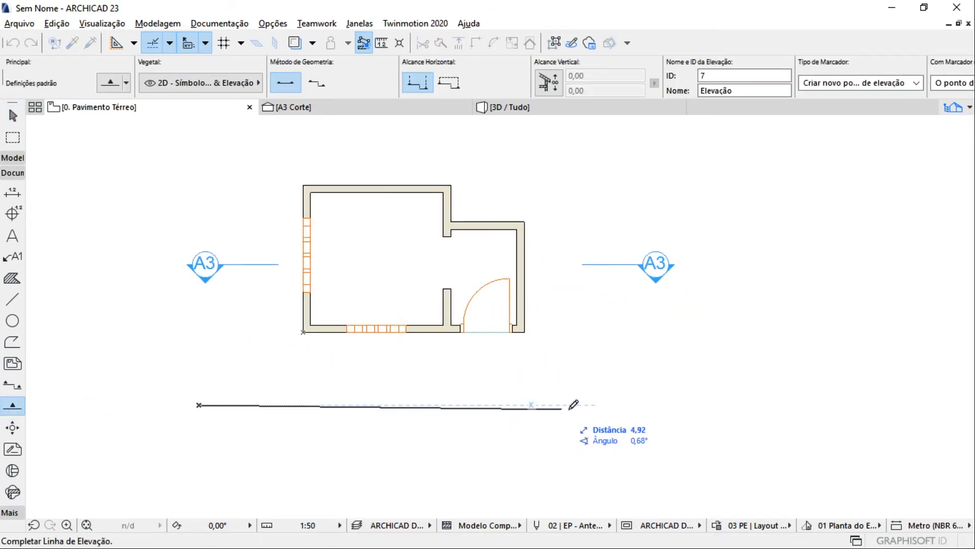
left_click(653, 404)
left_click(612, 344)
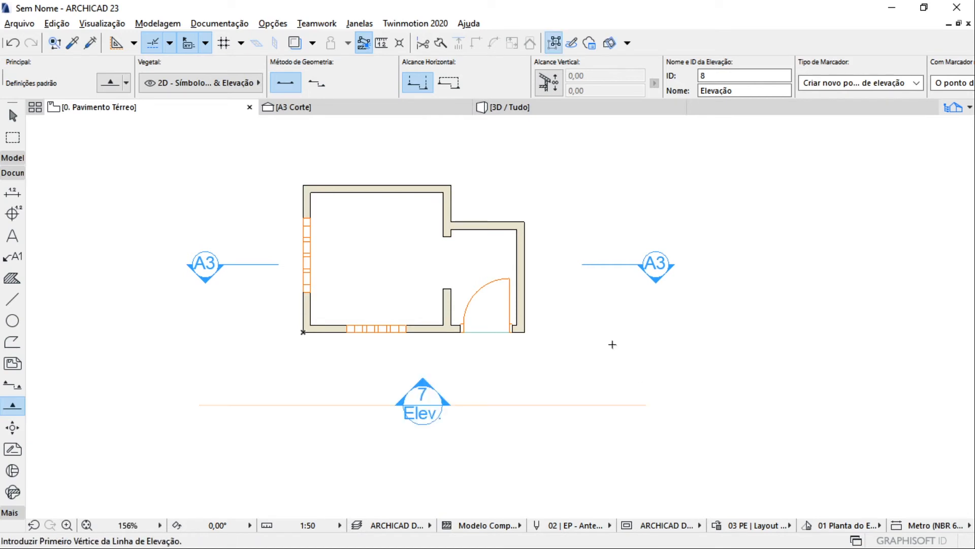
key("Escape")
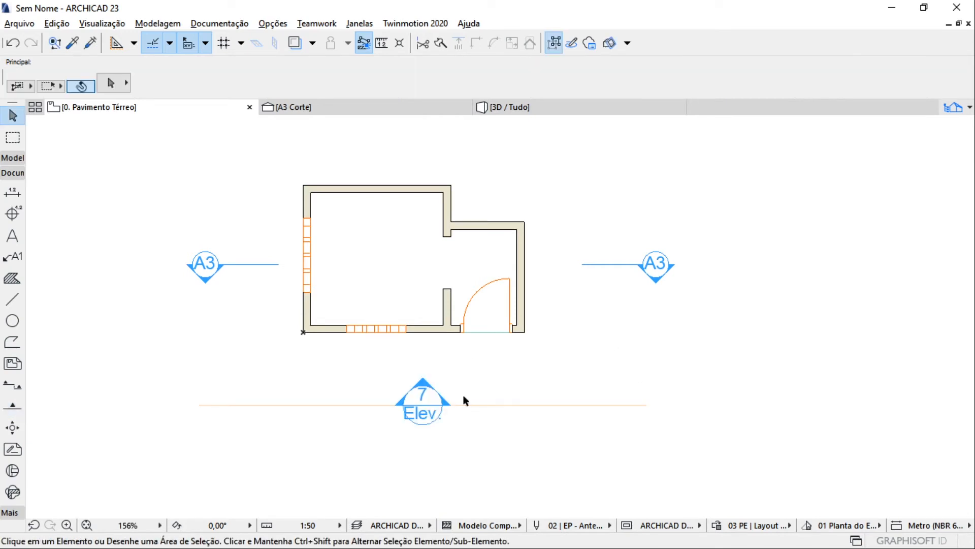
Open the new 7 Elevação view and bring up its elevation settings.
left_click(954, 108)
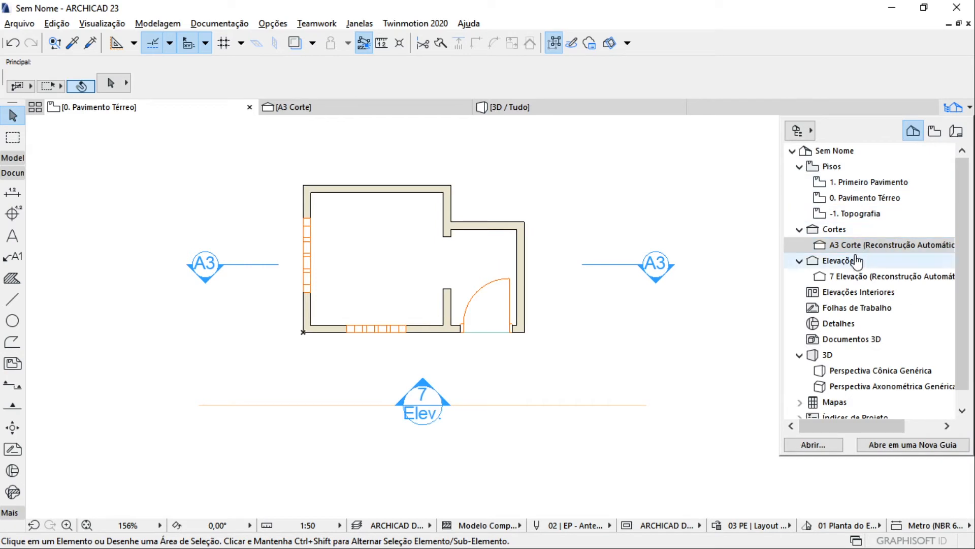
double_click(823, 276)
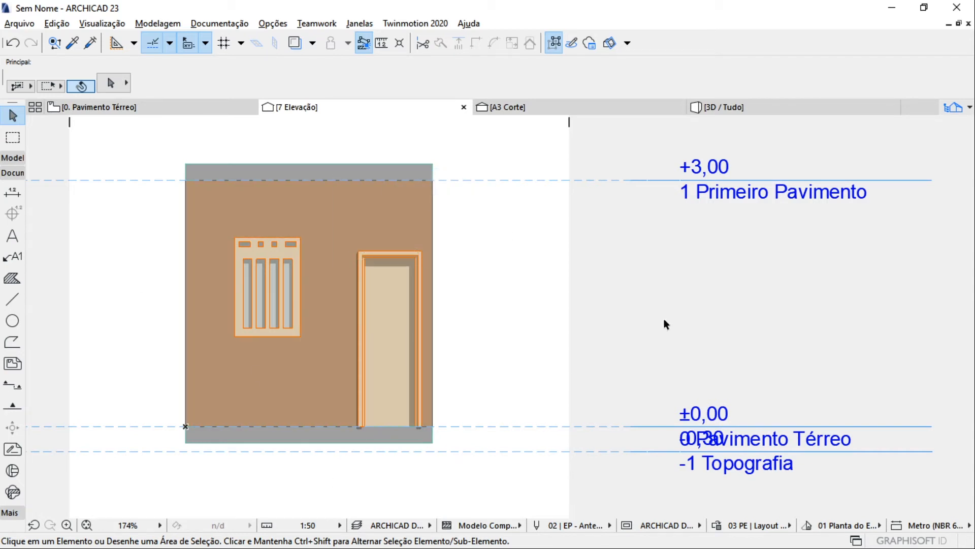
right_click(538, 283)
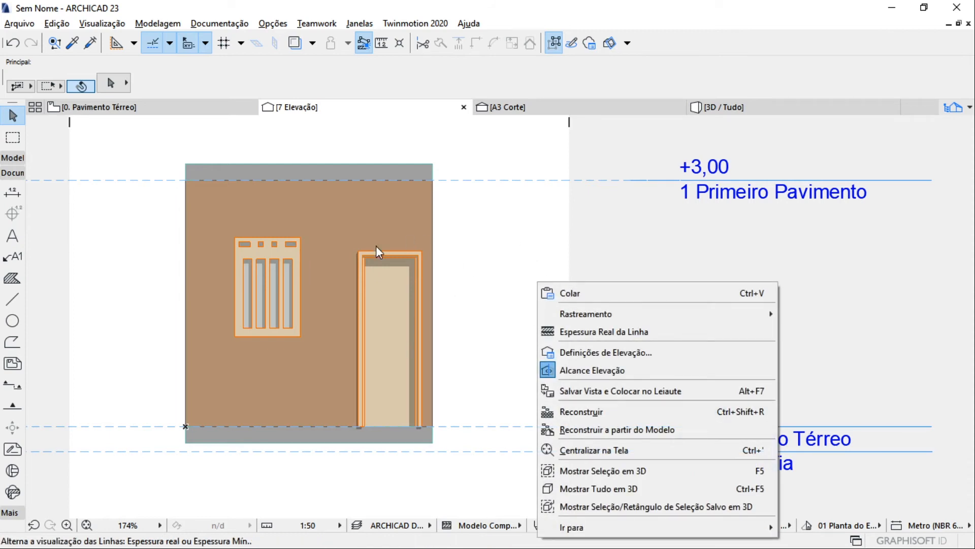
right_click(454, 233)
left_click(509, 300)
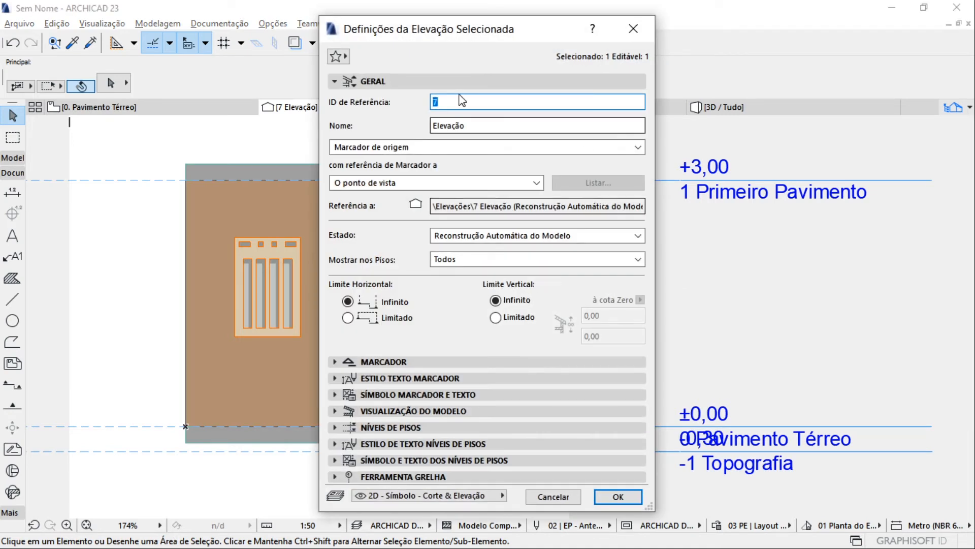
Examine the elevation's marker text style and model display settings, and close the settings without applying changes.
left_click(405, 81)
left_click(381, 115)
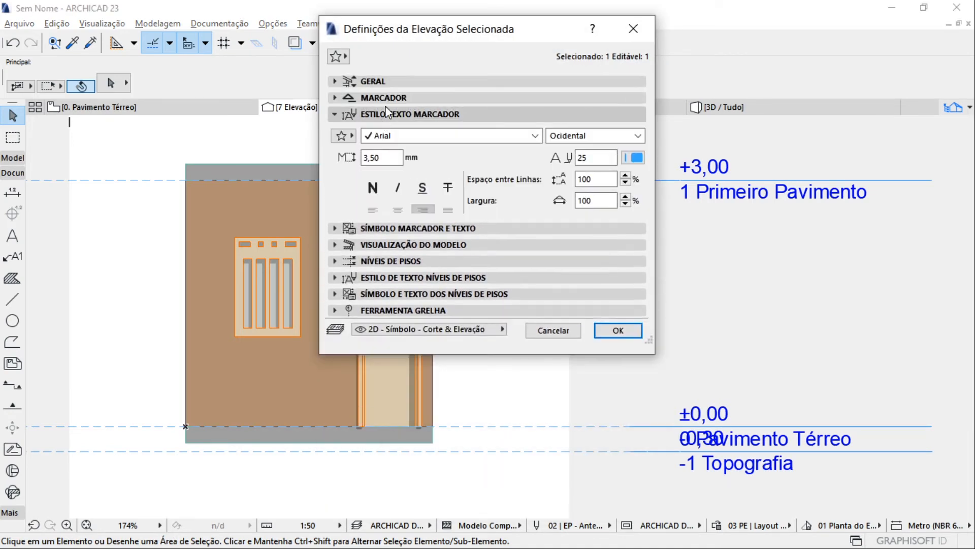
left_click(383, 97)
left_click(383, 98)
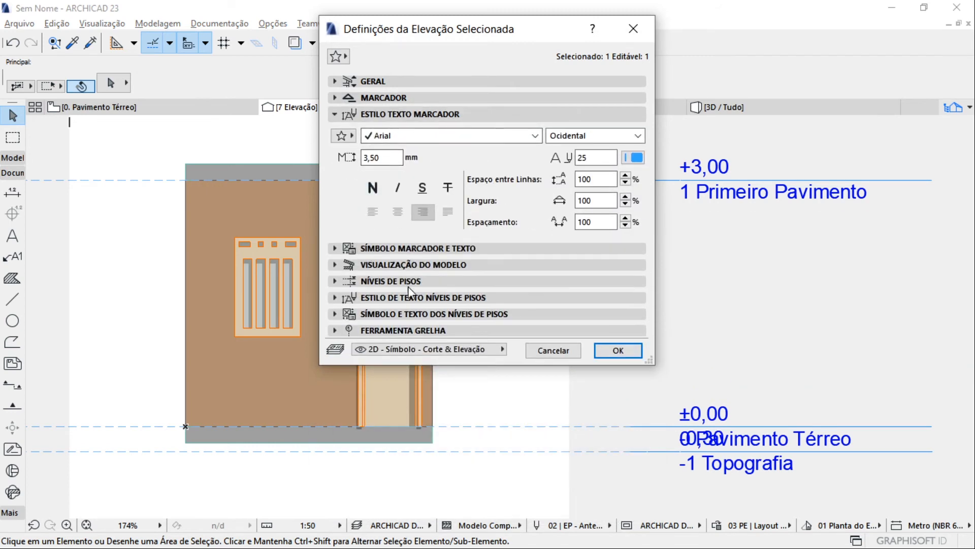
left_click(389, 118)
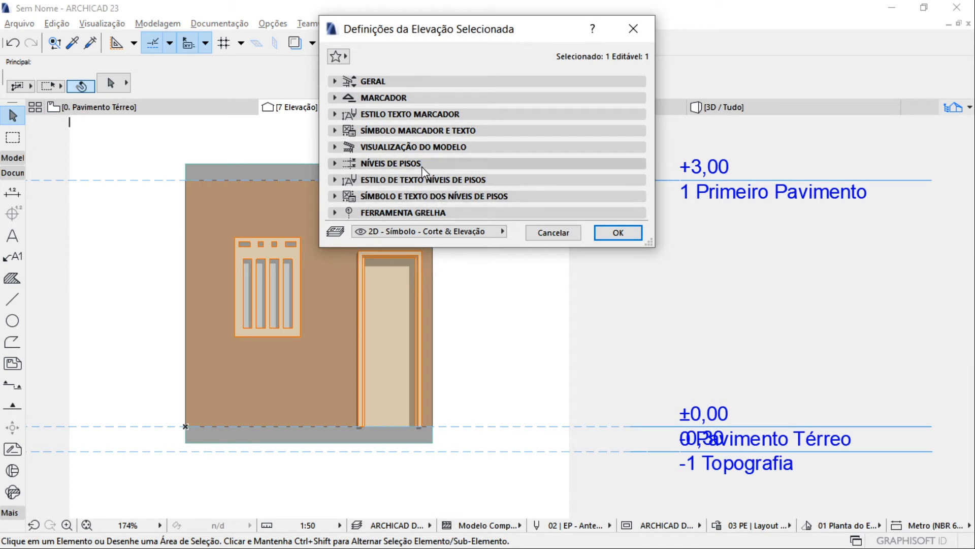
left_click(419, 146)
left_click_drag(653, 362, 688, 514)
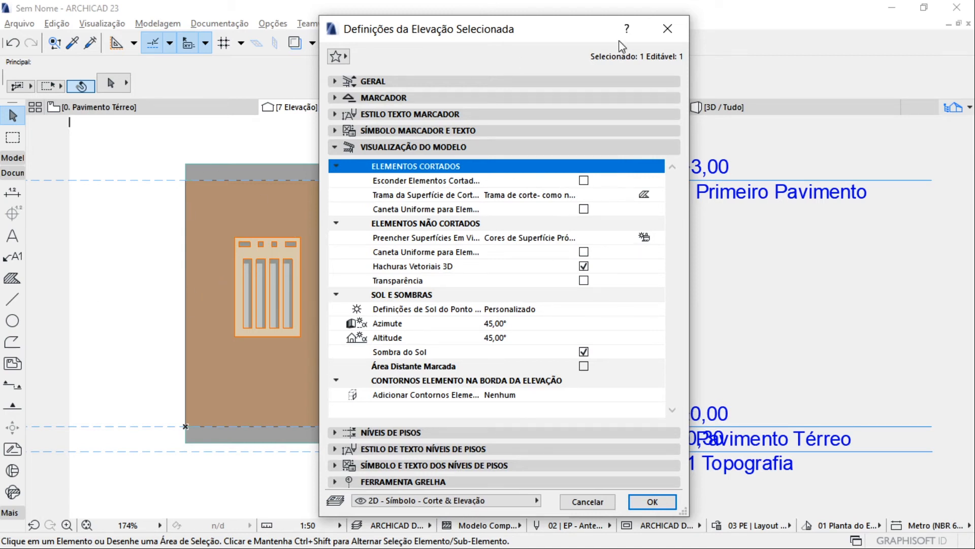
left_click(668, 29)
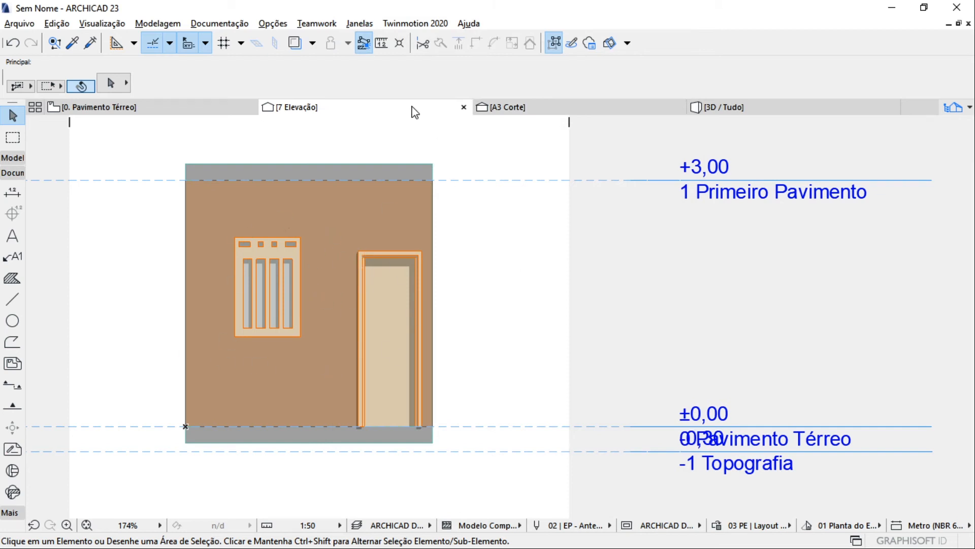
Close the elevation and section views to return to the ground floor plan.
left_click(463, 107)
left_click(464, 107)
scroll(253, 210, "down", 2)
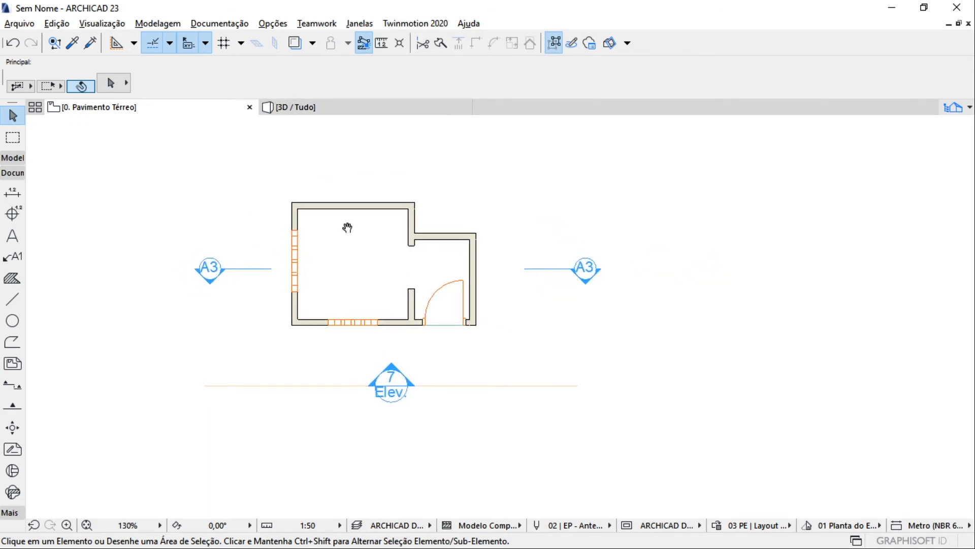
scroll(317, 290, "down", 1)
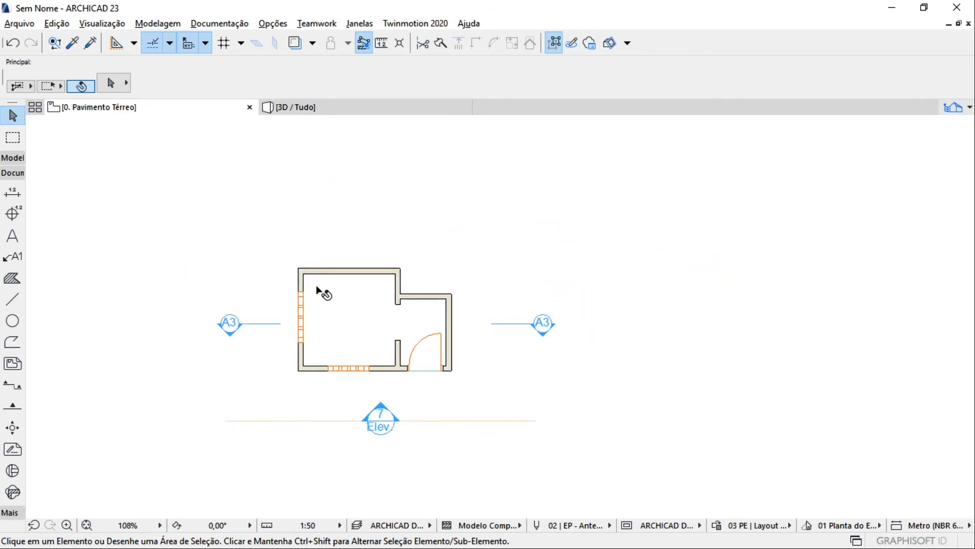
Place a single-line interior elevation along the inner face of the larger room's upper wall, with its limit just inside the room.
left_click(15, 428)
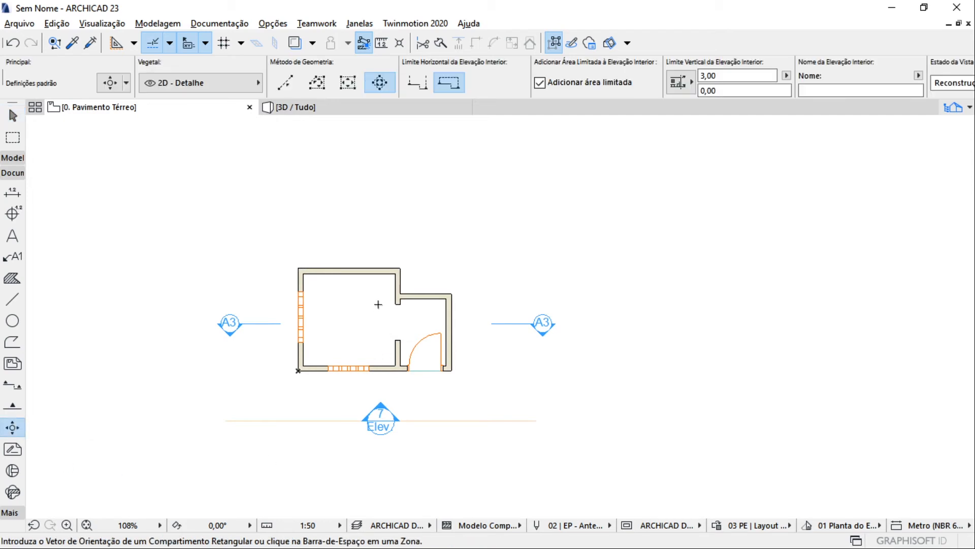
scroll(379, 302, "up", 3)
left_click(317, 82)
left_click(348, 82)
left_click(379, 82)
left_click(275, 90)
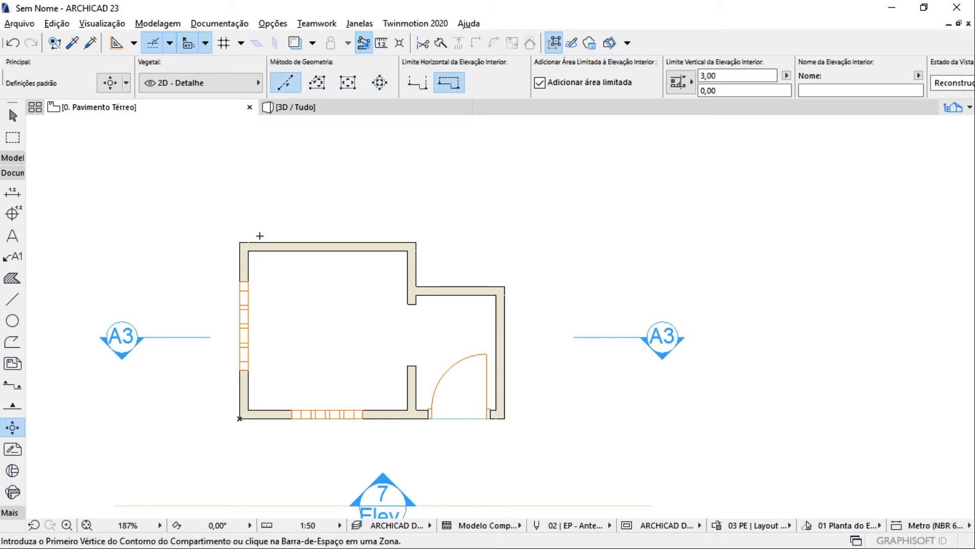
left_click(248, 250)
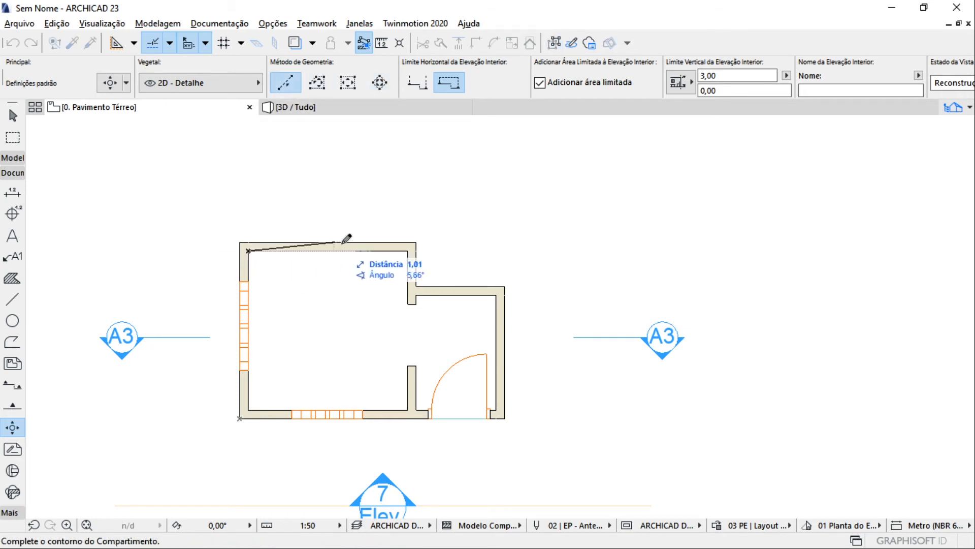
left_click(408, 250)
left_click(328, 277)
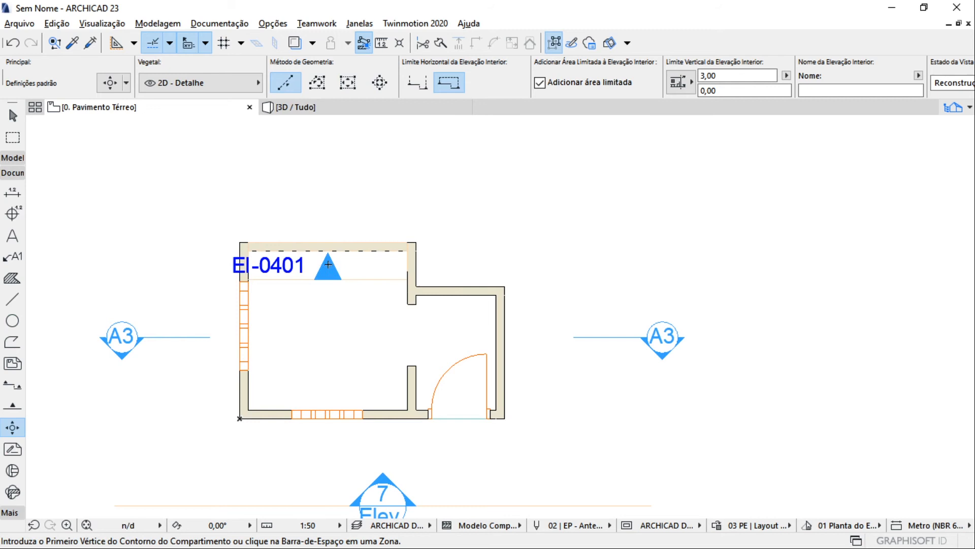
scroll(328, 275, "up", 3)
scroll(300, 264, "up", 2)
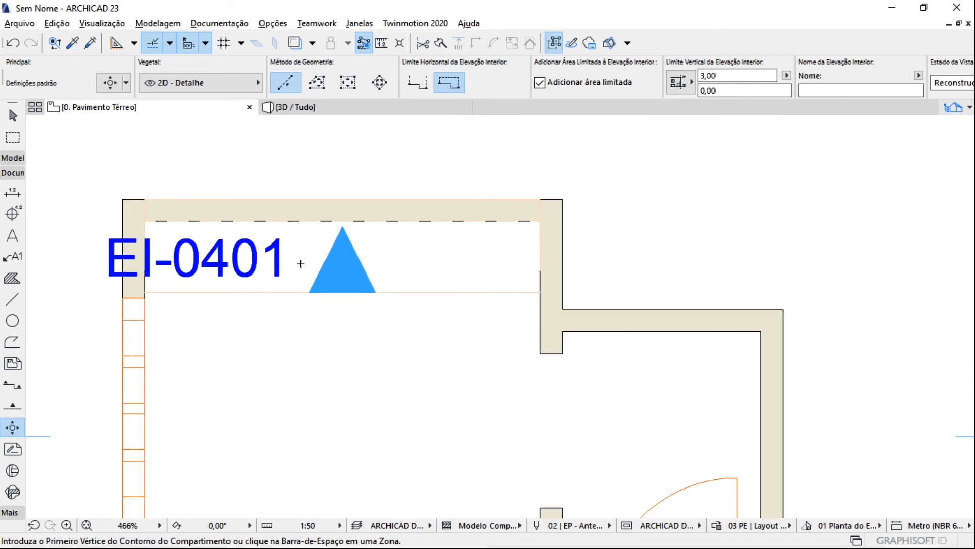
key("Escape")
View the new interior elevation's drawing and return to the ground floor plan.
left_click(954, 107)
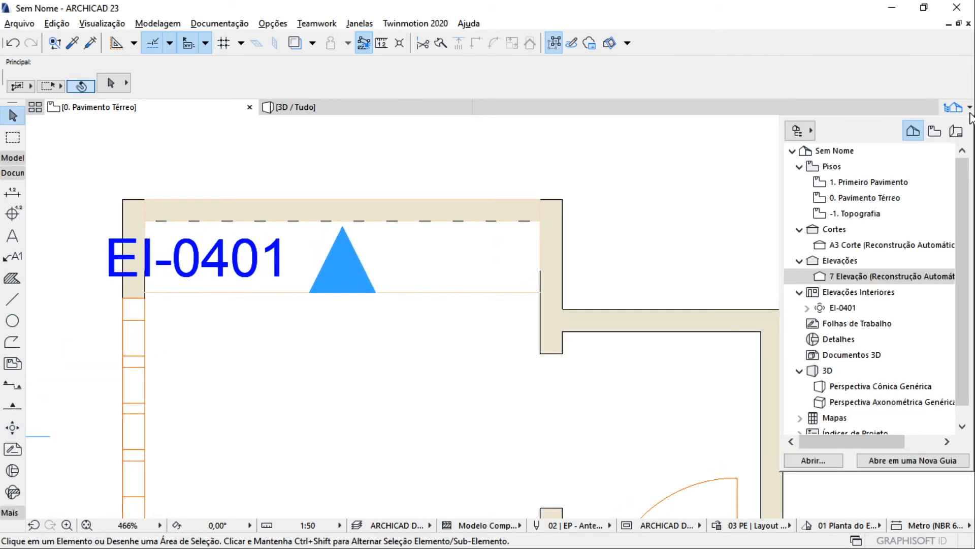
double_click(833, 324)
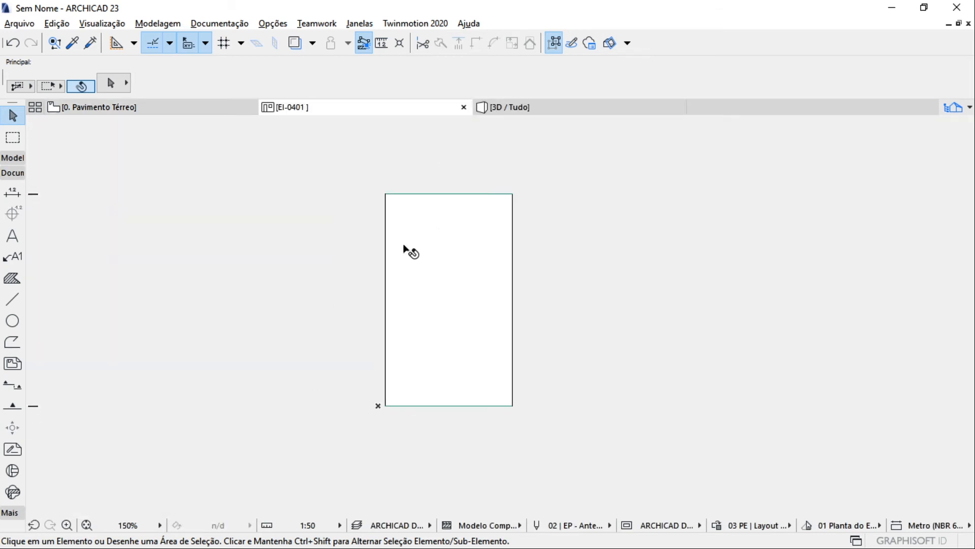
left_click(183, 106)
Delete the interior elevation along the larger room's upper wall together with its marker.
left_click(325, 262)
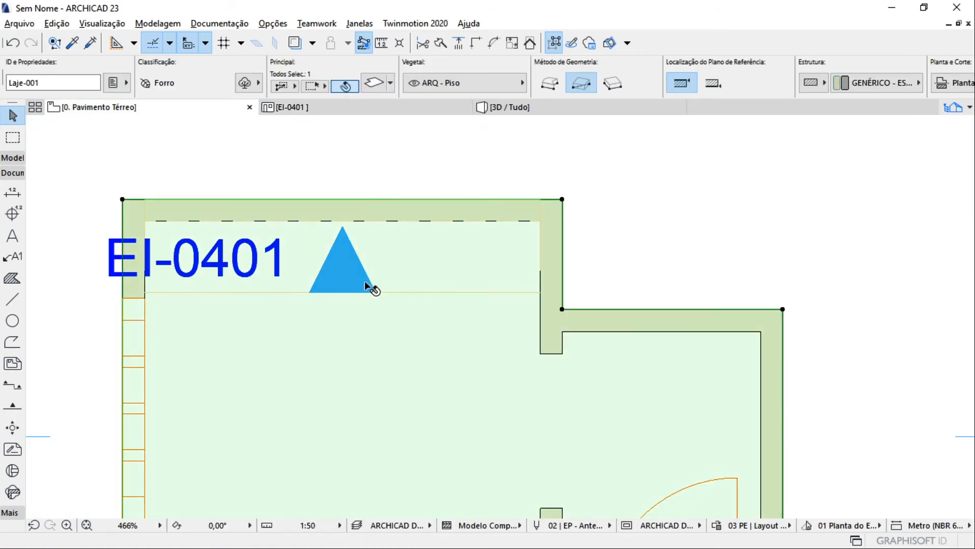
left_click(330, 284)
key("Delete")
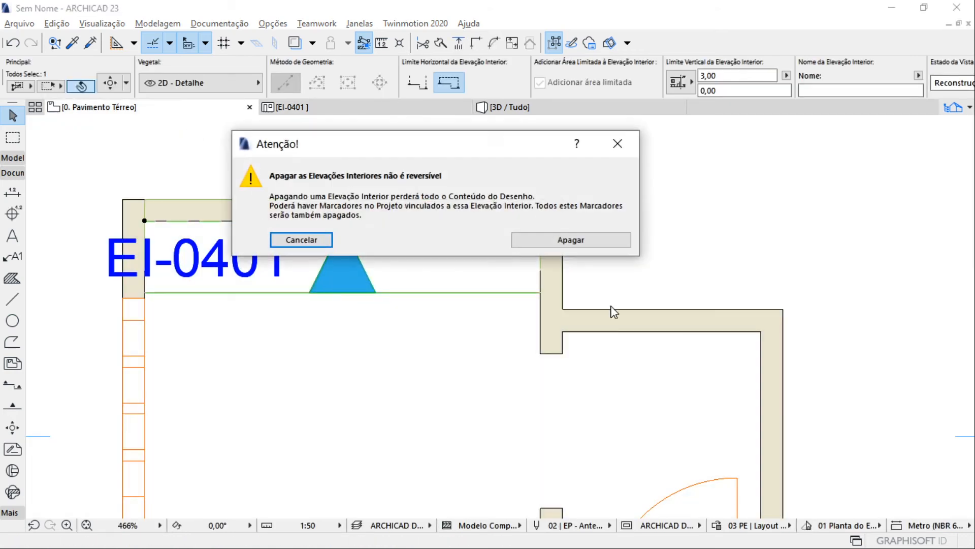
left_click(582, 240)
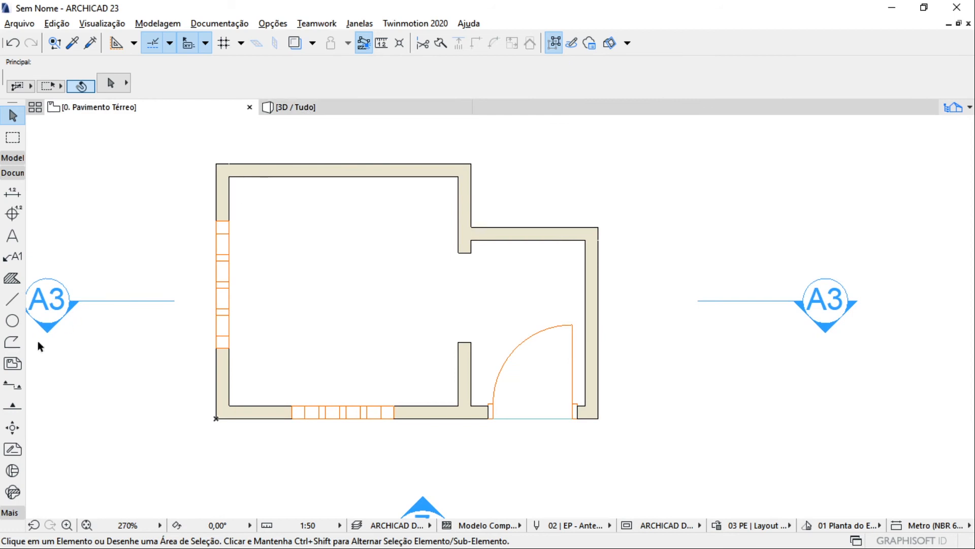
Place a single-line interior elevation along the inner face of the larger room's left wall, with its limit past the middle of the room.
left_click(15, 427)
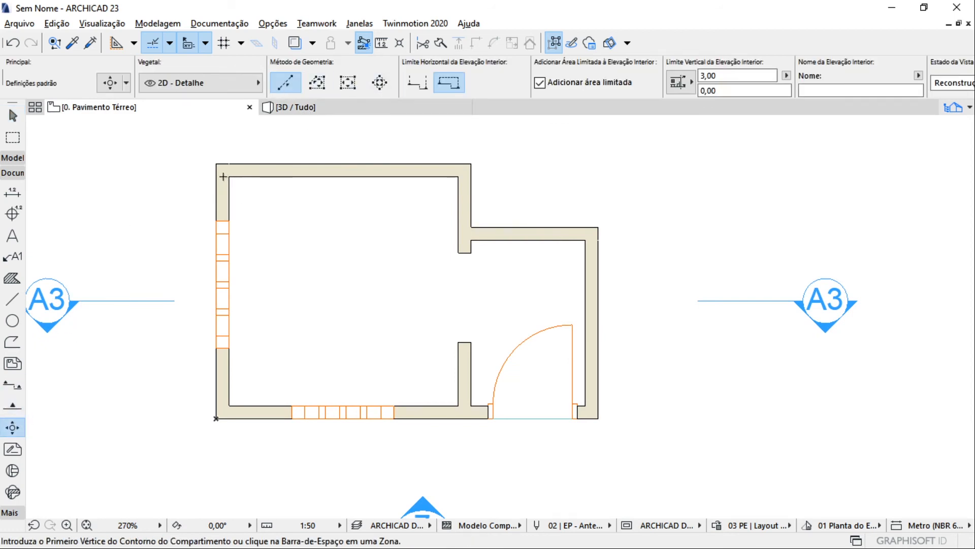
left_click(230, 174)
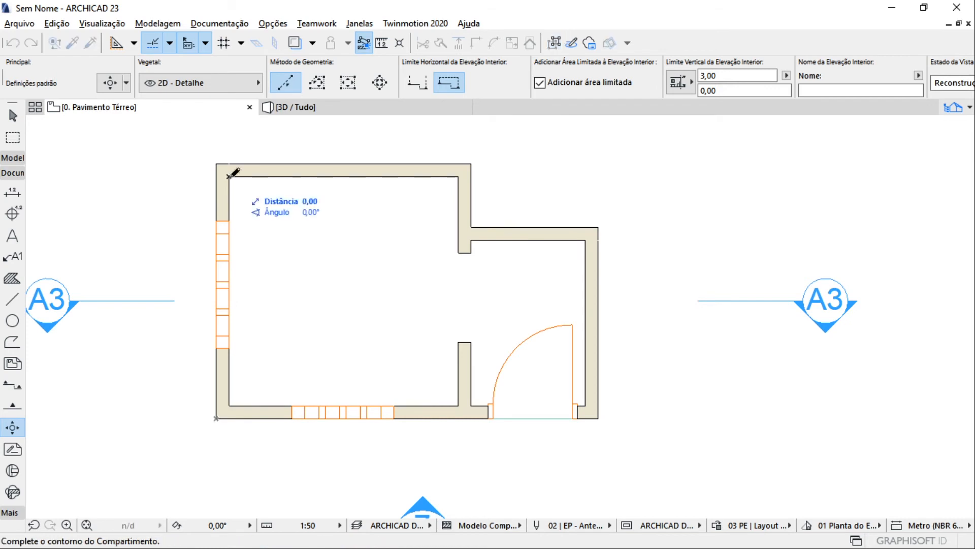
left_click(230, 405)
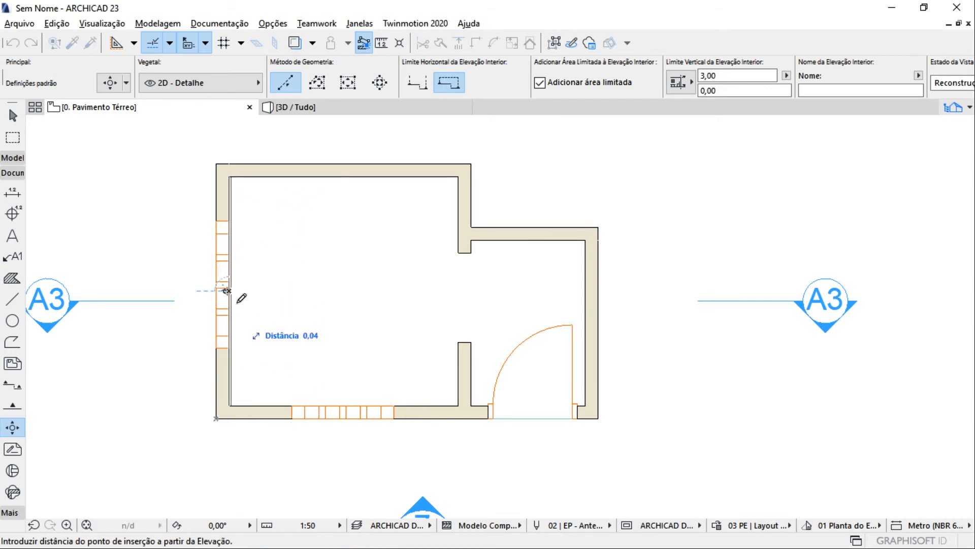
left_click(376, 258)
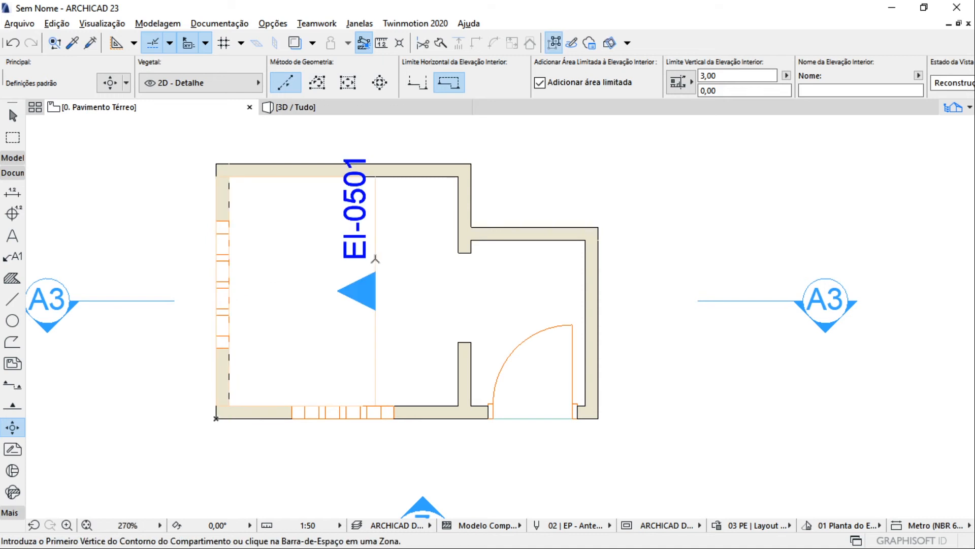
key("Escape")
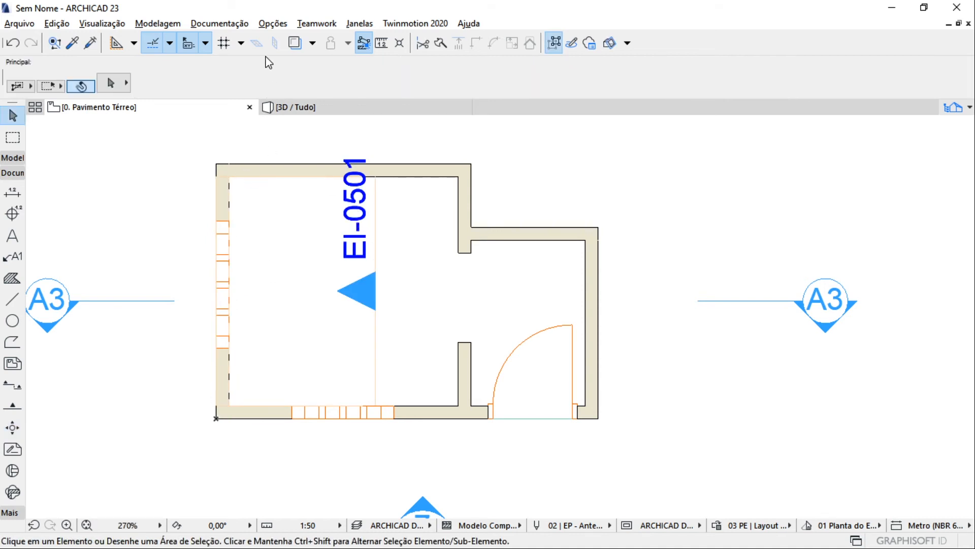
View the left wall's interior elevation drawing EI-0501 and return to the ground floor plan.
left_click(954, 107)
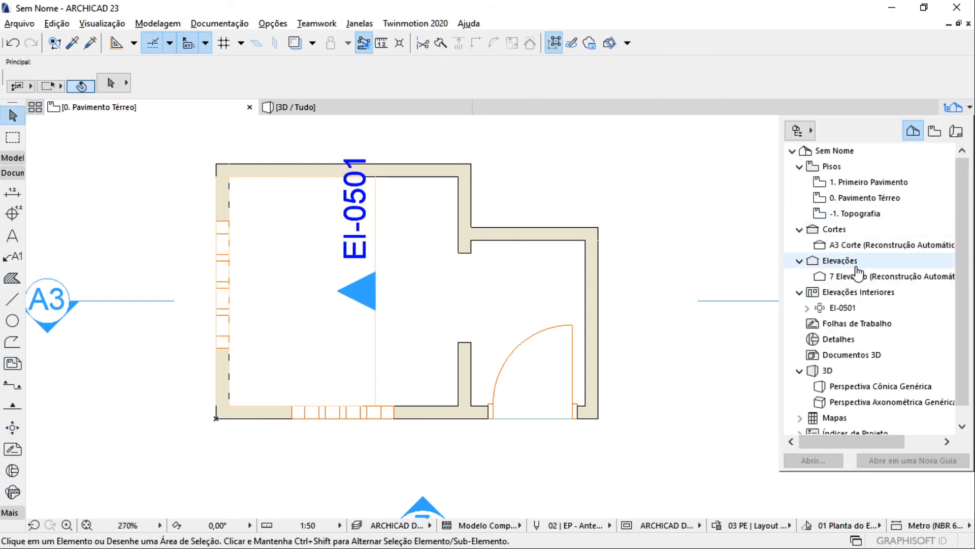
left_click(852, 309)
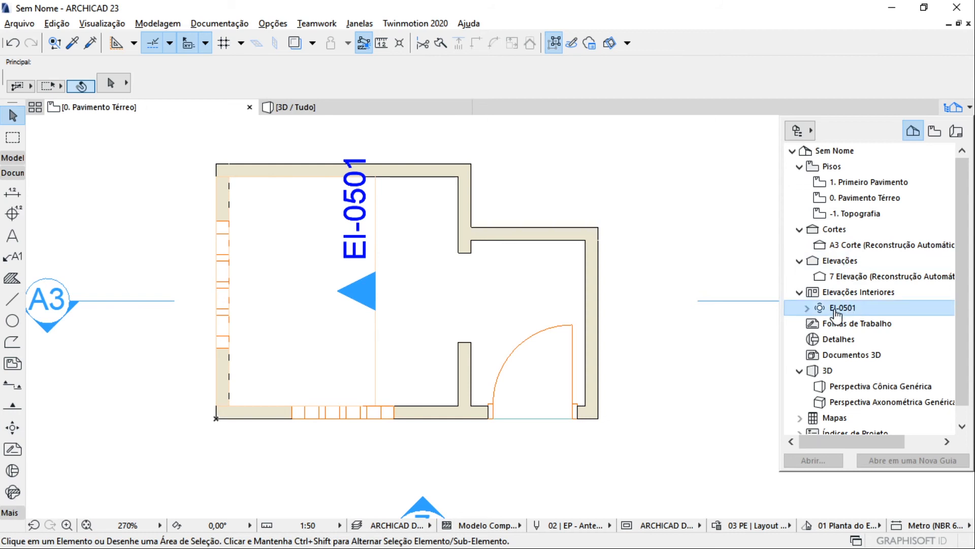
left_click(807, 307)
double_click(863, 321)
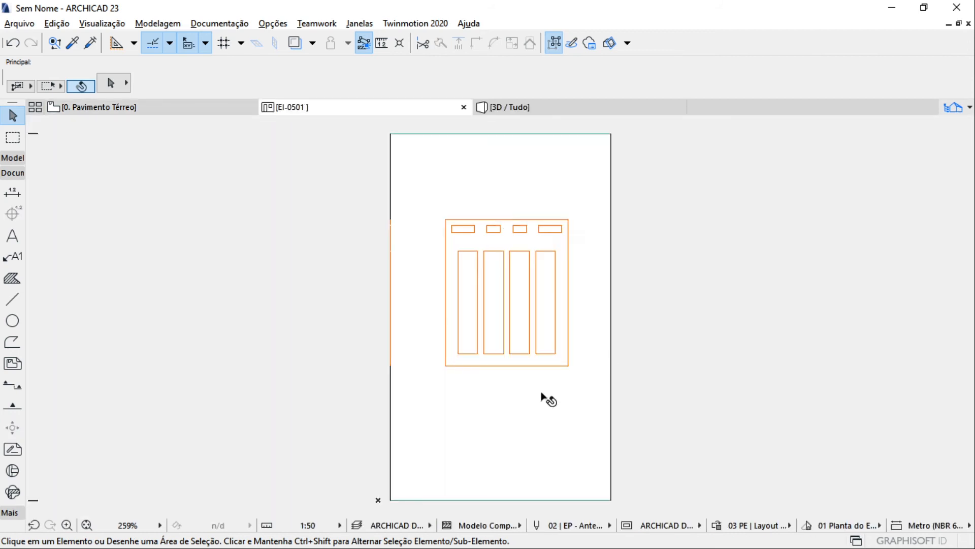
left_click(190, 107)
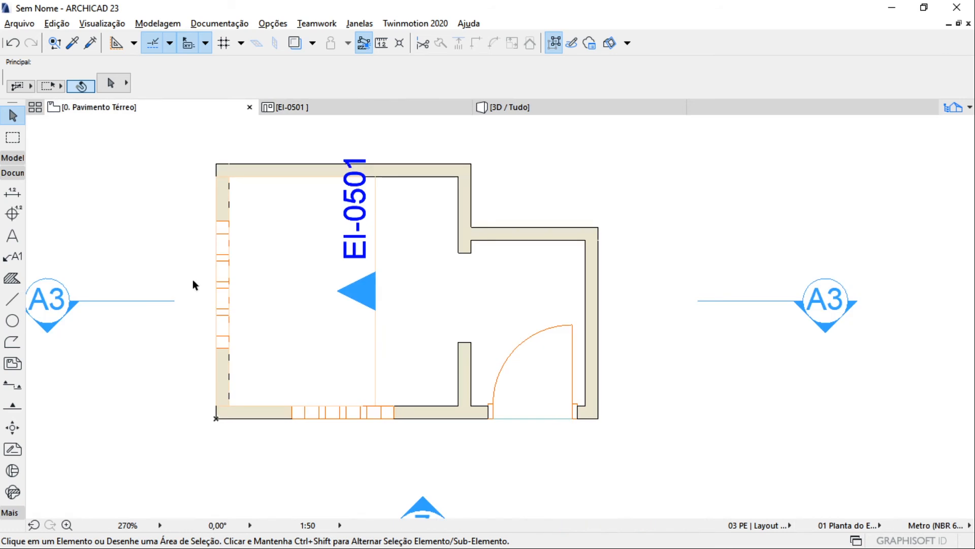
Delete the interior elevation facing the larger room's left wall together with its marker.
left_click(359, 294)
key("Delete")
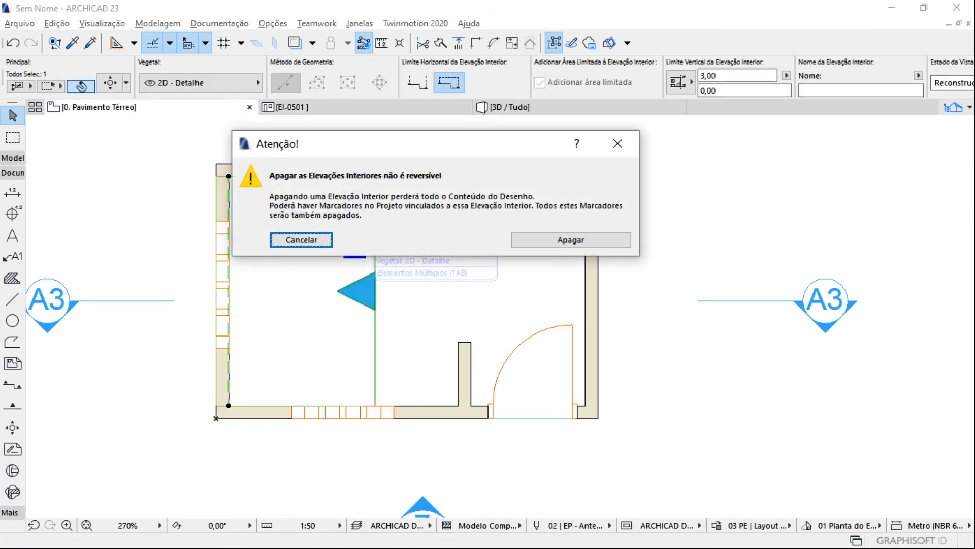
left_click(605, 242)
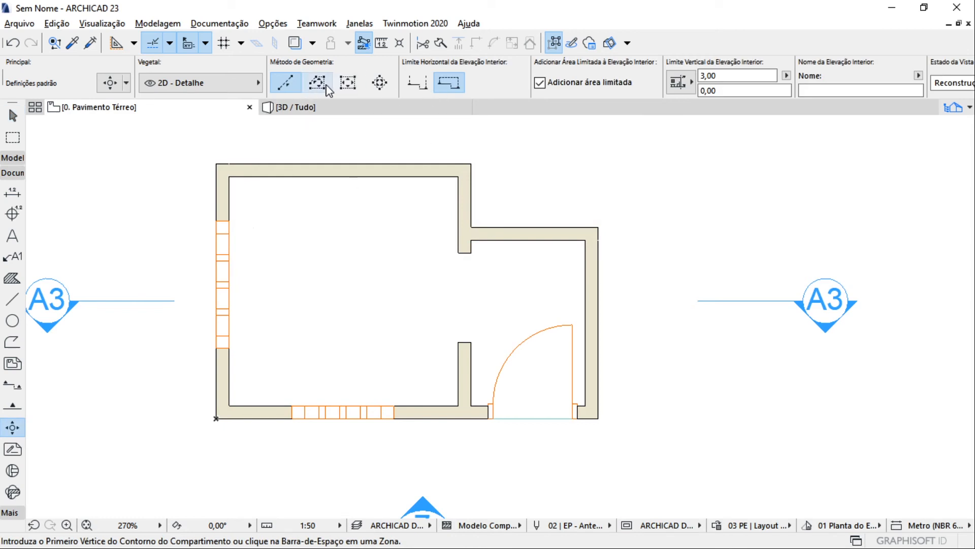
left_click(317, 84)
left_click(303, 315)
left_click(285, 248)
left_click(373, 242)
left_click(373, 195)
left_click(420, 198)
left_click(438, 305)
left_click(360, 306)
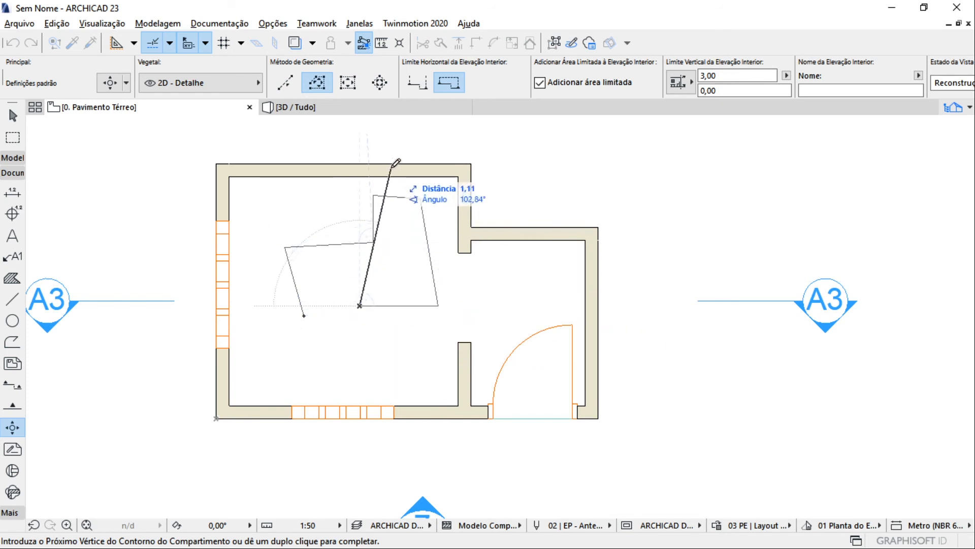
key("Escape")
Place a rectangular interior elevation between opposite inner corners of the larger room, with its four markers near the room's centre.
left_click(348, 84)
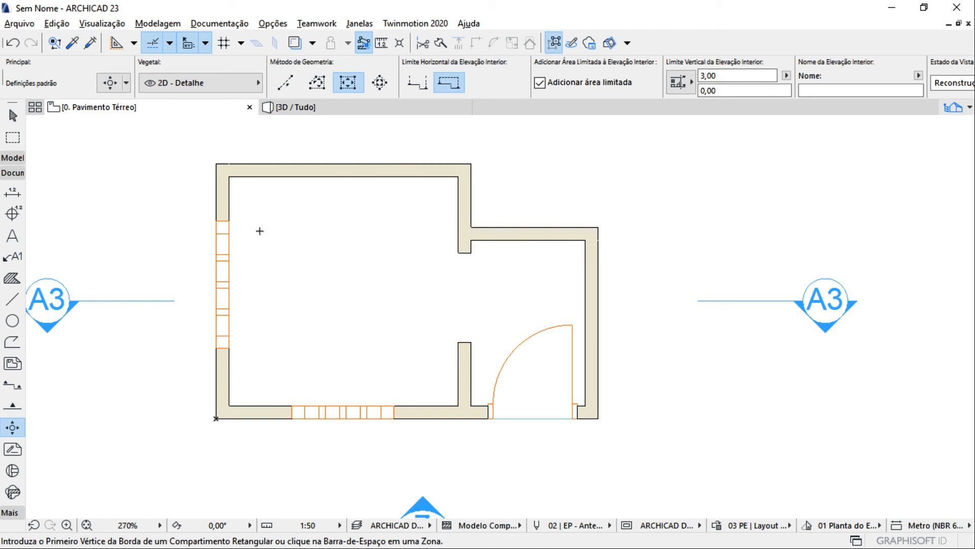
left_click(229, 176)
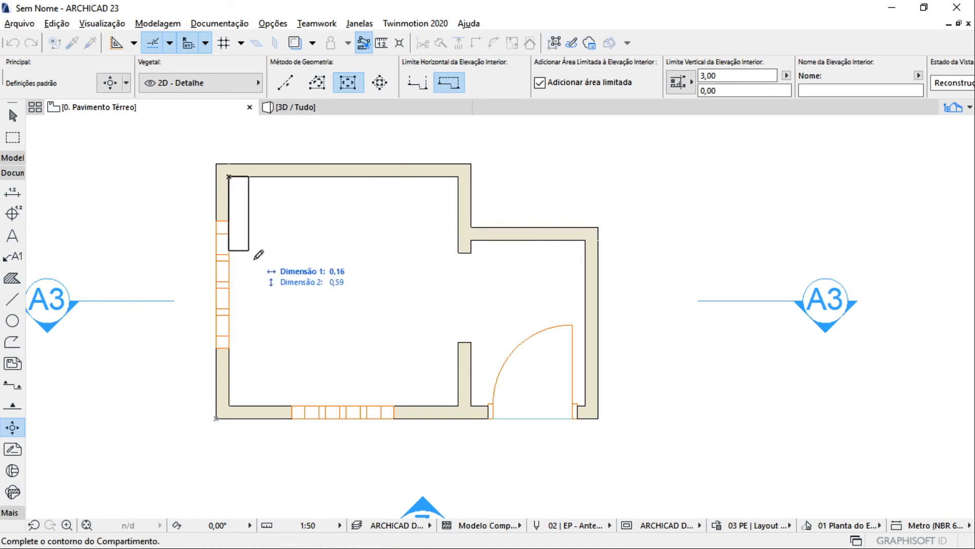
left_click(458, 405)
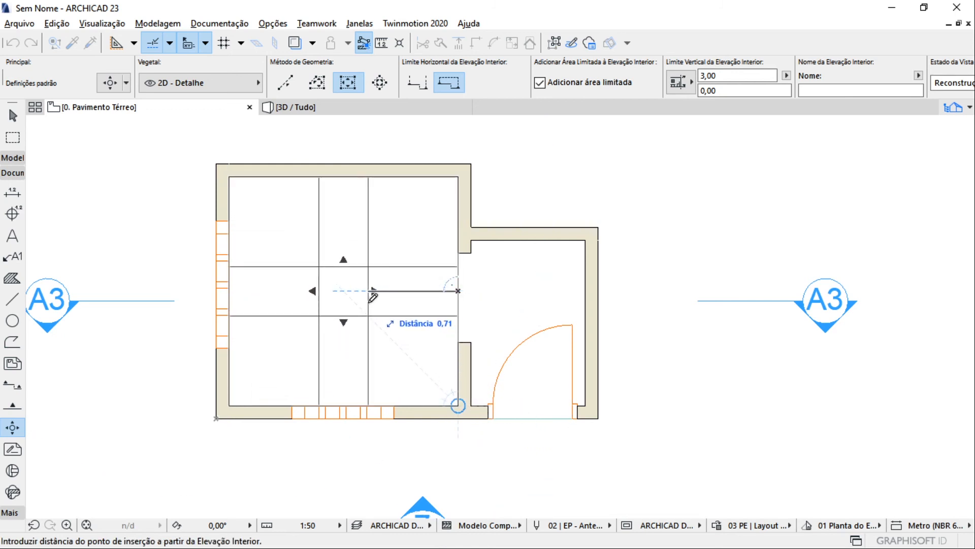
left_click(365, 285)
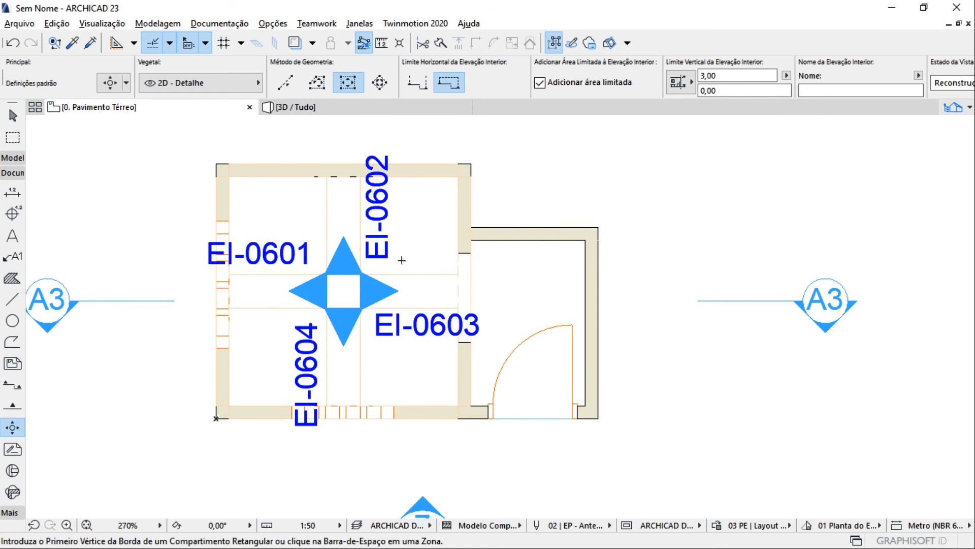
key("Escape")
Set the ground floor plan's scale to 1:10 to shrink the interior elevation markers.
scroll(353, 332, "up", 1)
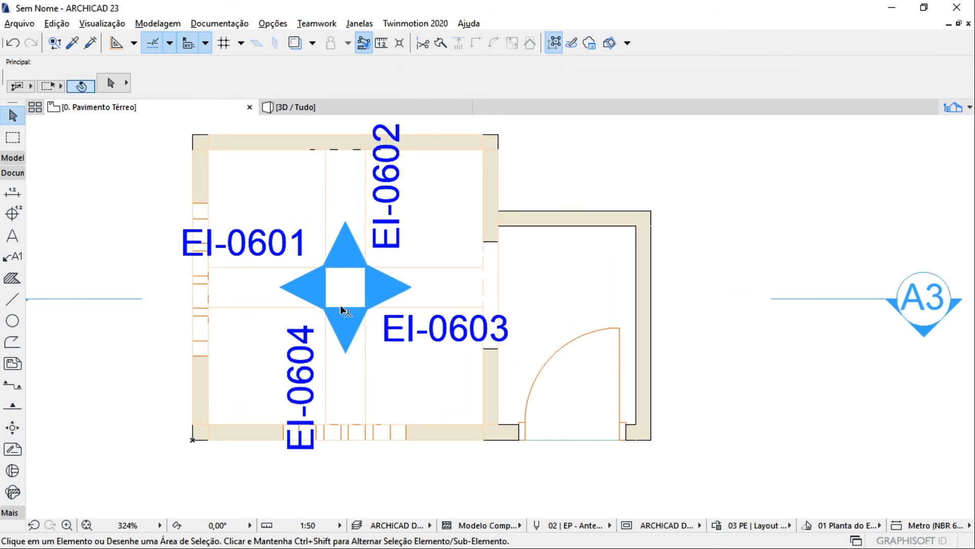
left_click(305, 527)
left_click(398, 402)
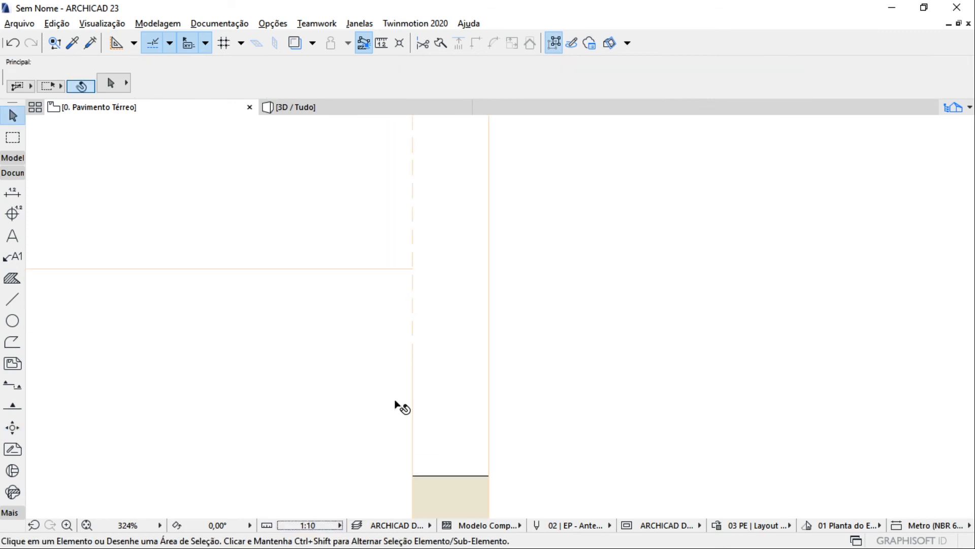
scroll(373, 338, "down", 8)
scroll(209, 314, "up", 2)
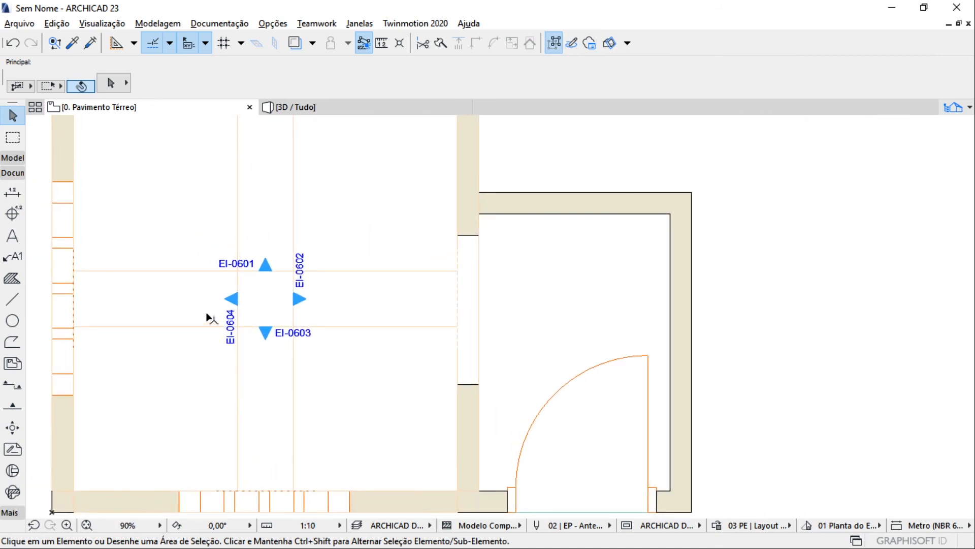
middle_click_drag(208, 314, 246, 291)
scroll(260, 266, "down", 1)
middle_click_drag(323, 228, 364, 282)
scroll(315, 350, "up", 1)
middle_click_drag(333, 363, 325, 319)
scroll(277, 281, "down", 2)
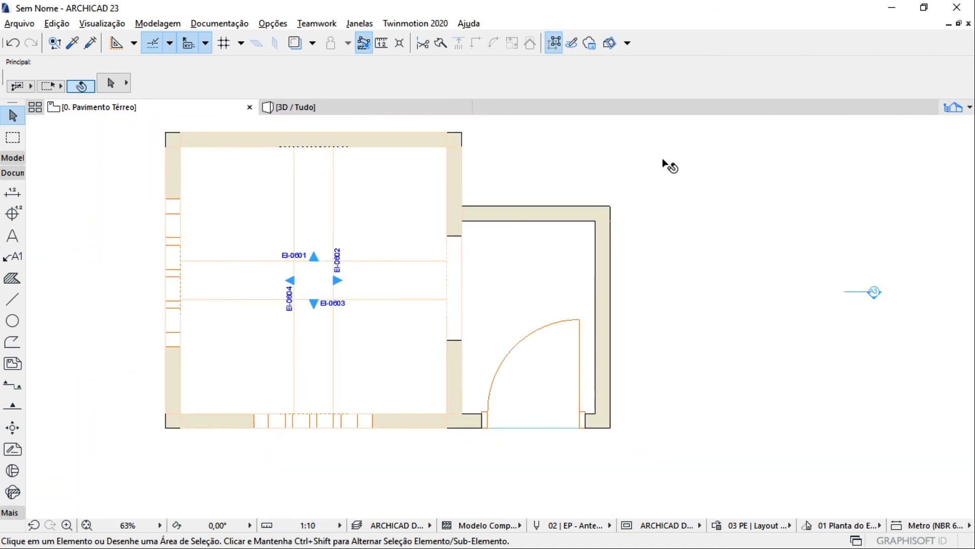
View the interior elevation drawings EI-0601 to EI-0604 one after another and close the last one to return to the floor plan.
left_click(970, 107)
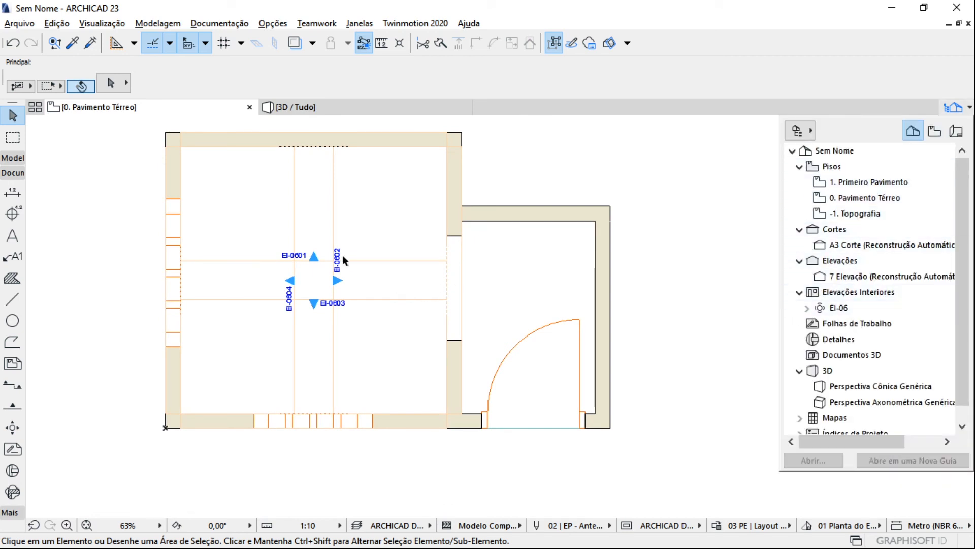
left_click(808, 308)
double_click(873, 322)
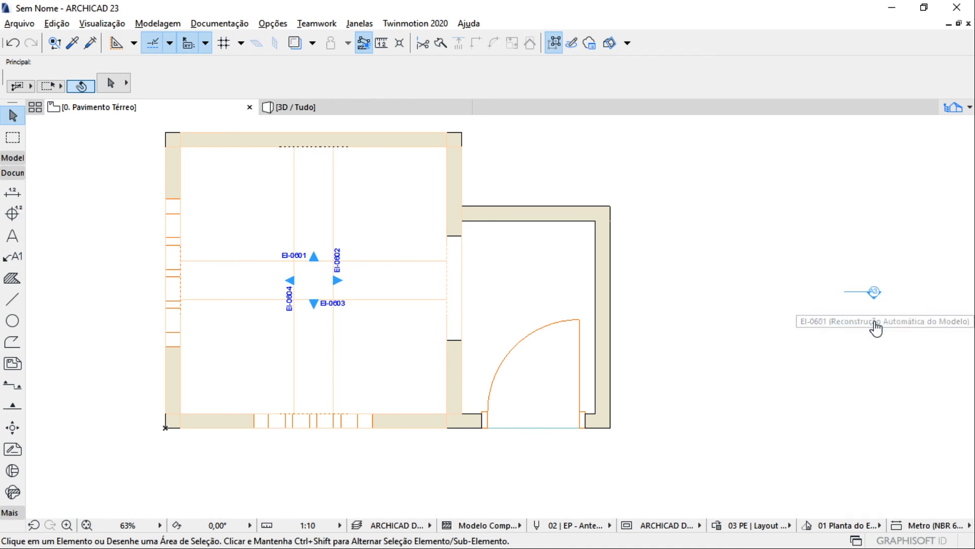
left_click(960, 107)
double_click(872, 345)
left_click(960, 107)
double_click(800, 353)
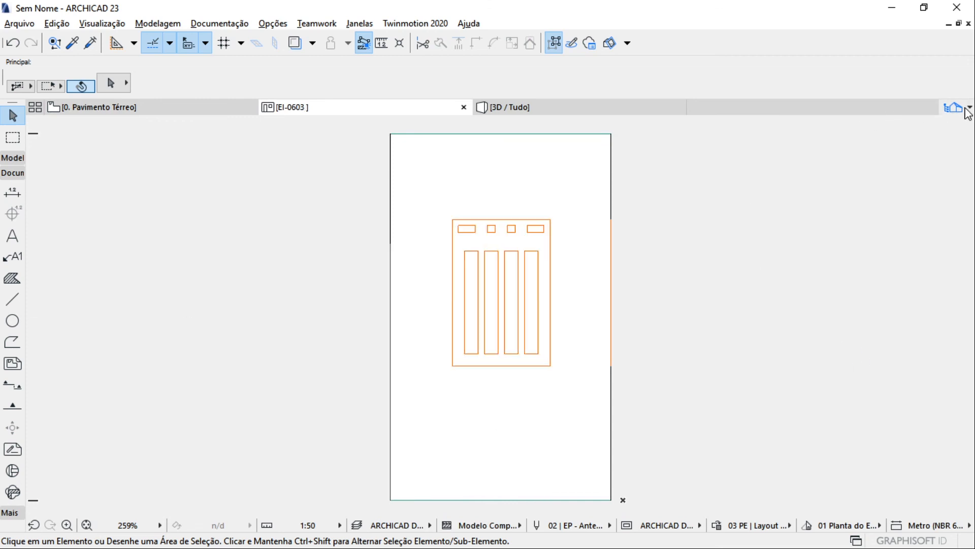
left_click(964, 109)
double_click(805, 369)
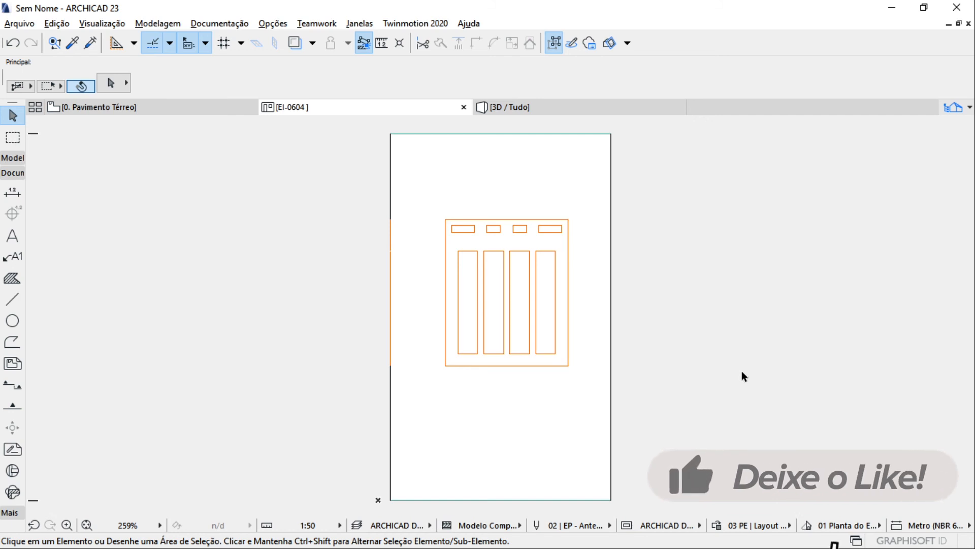
left_click(463, 107)
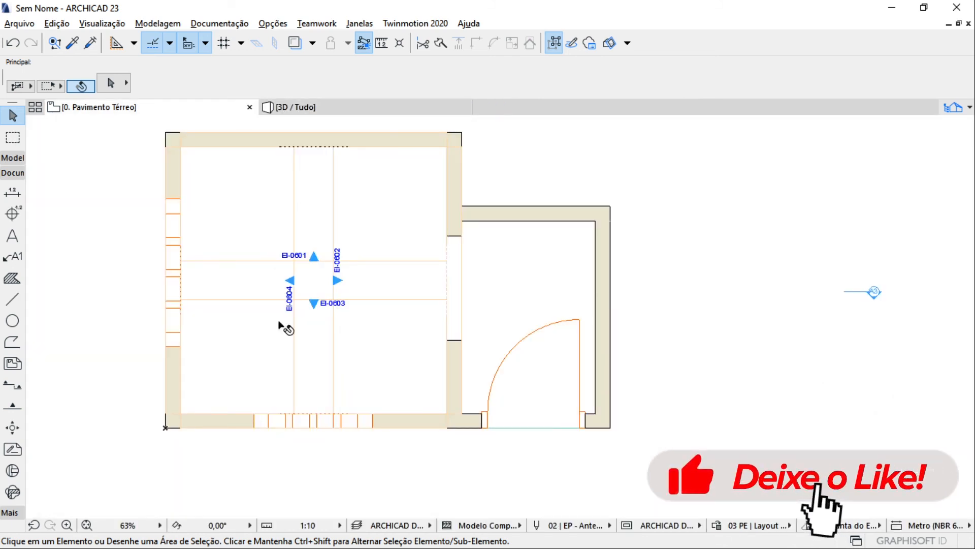
scroll(391, 323, "down", 3)
middle_click_drag(392, 325, 373, 360)
scroll(603, 314, "down", 2)
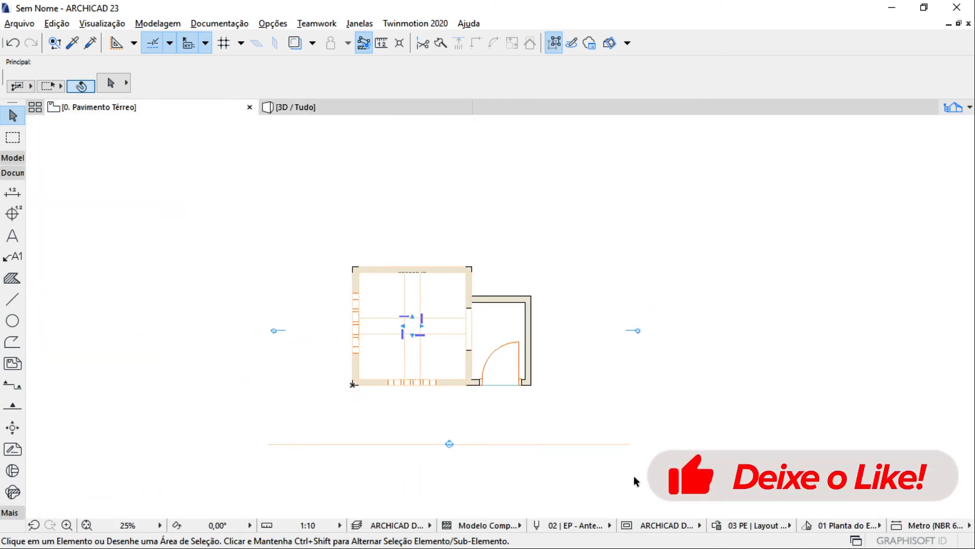
scroll(464, 435, "up", 1)
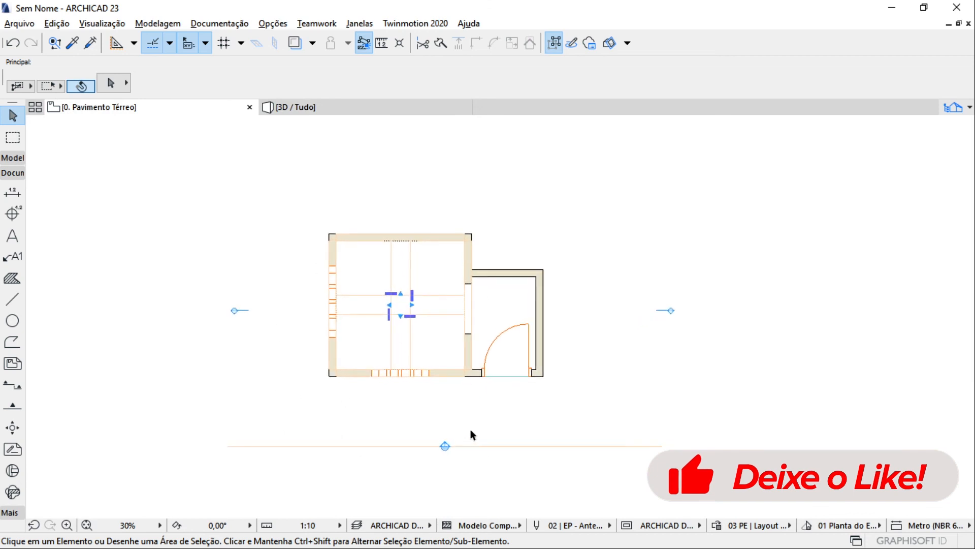
scroll(355, 427, "up", 2)
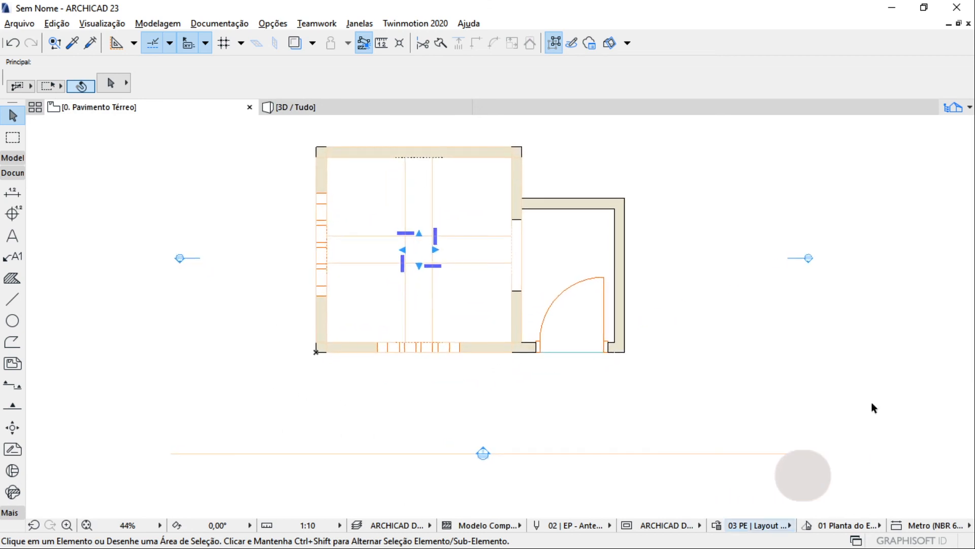